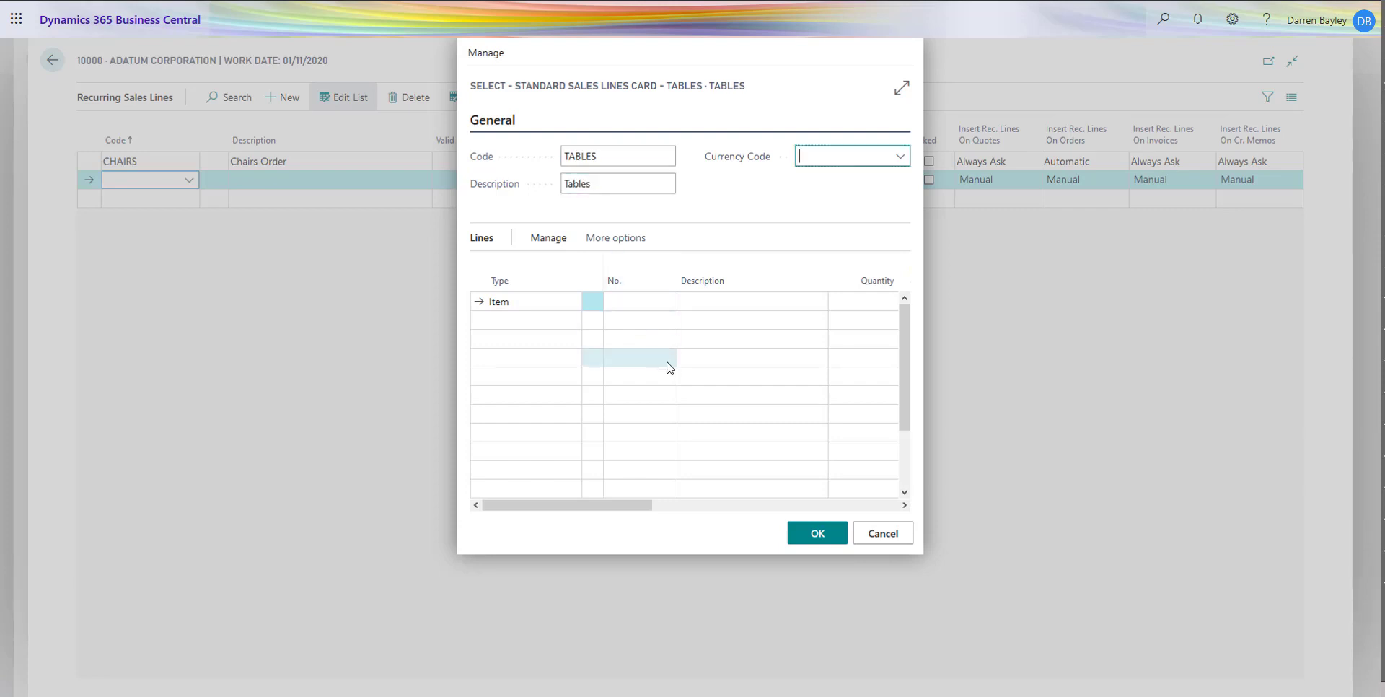
Set the first line of the TABLES sales lines card to type Item with item 1920-S, using the expanded card
left_click(574, 304)
left_click(571, 305)
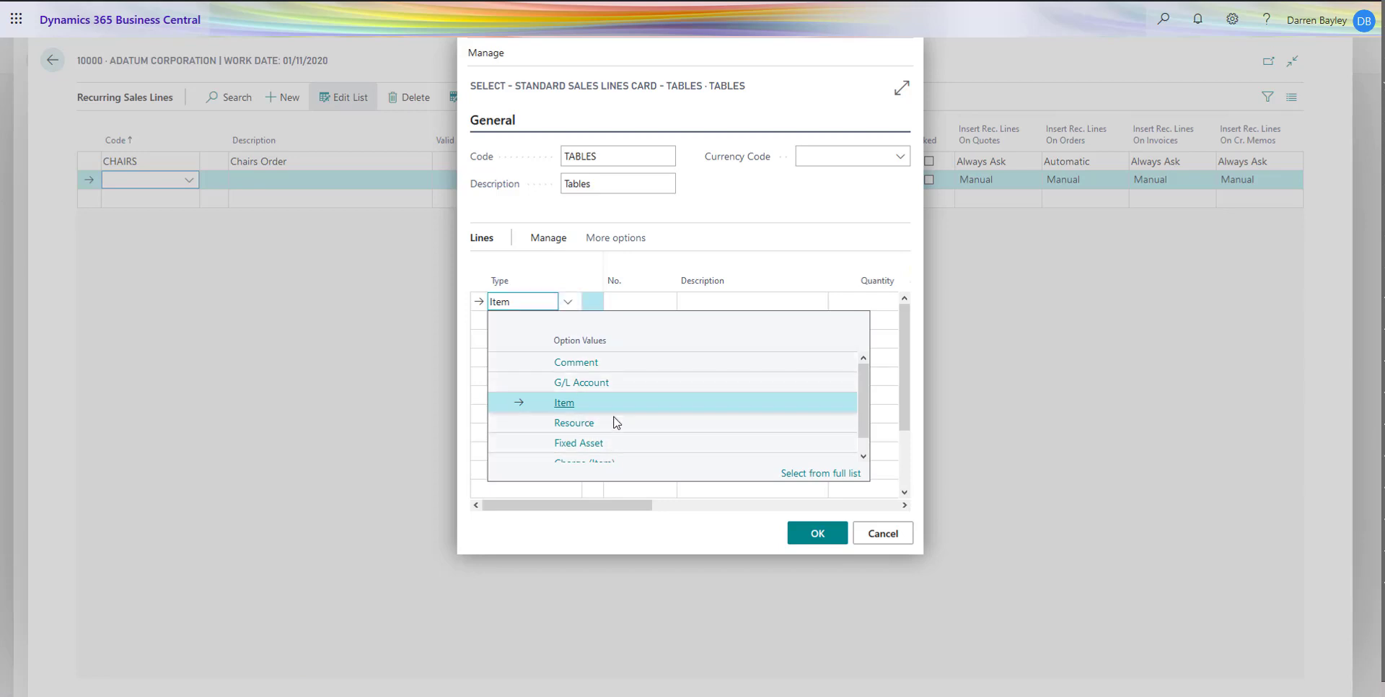
left_click(594, 411)
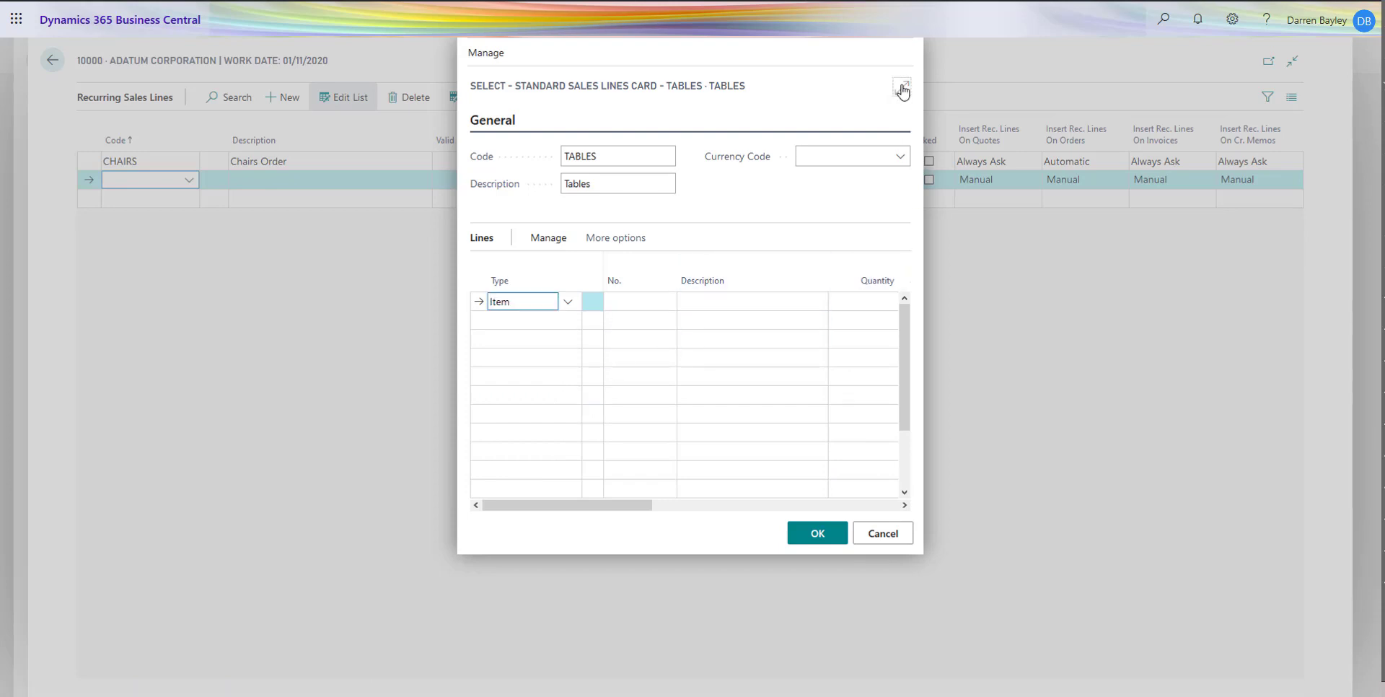
left_click(902, 88)
left_click(297, 300)
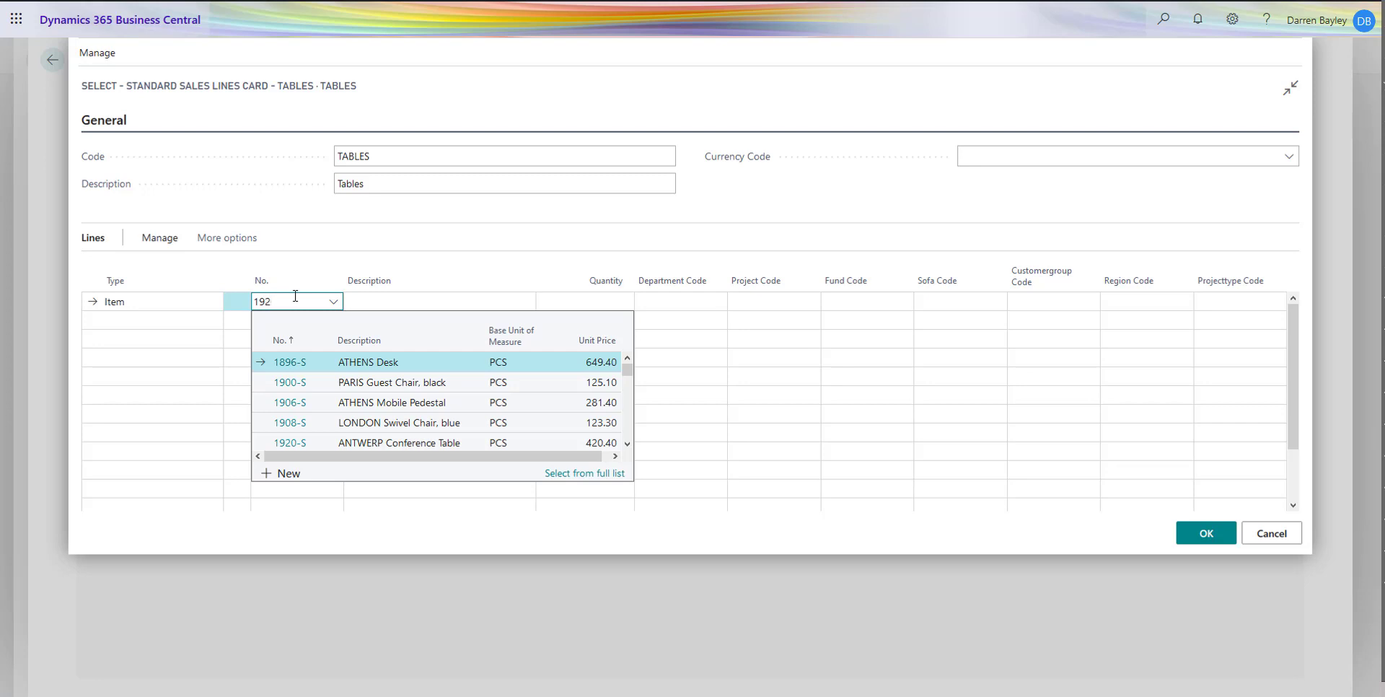
key("Tab")
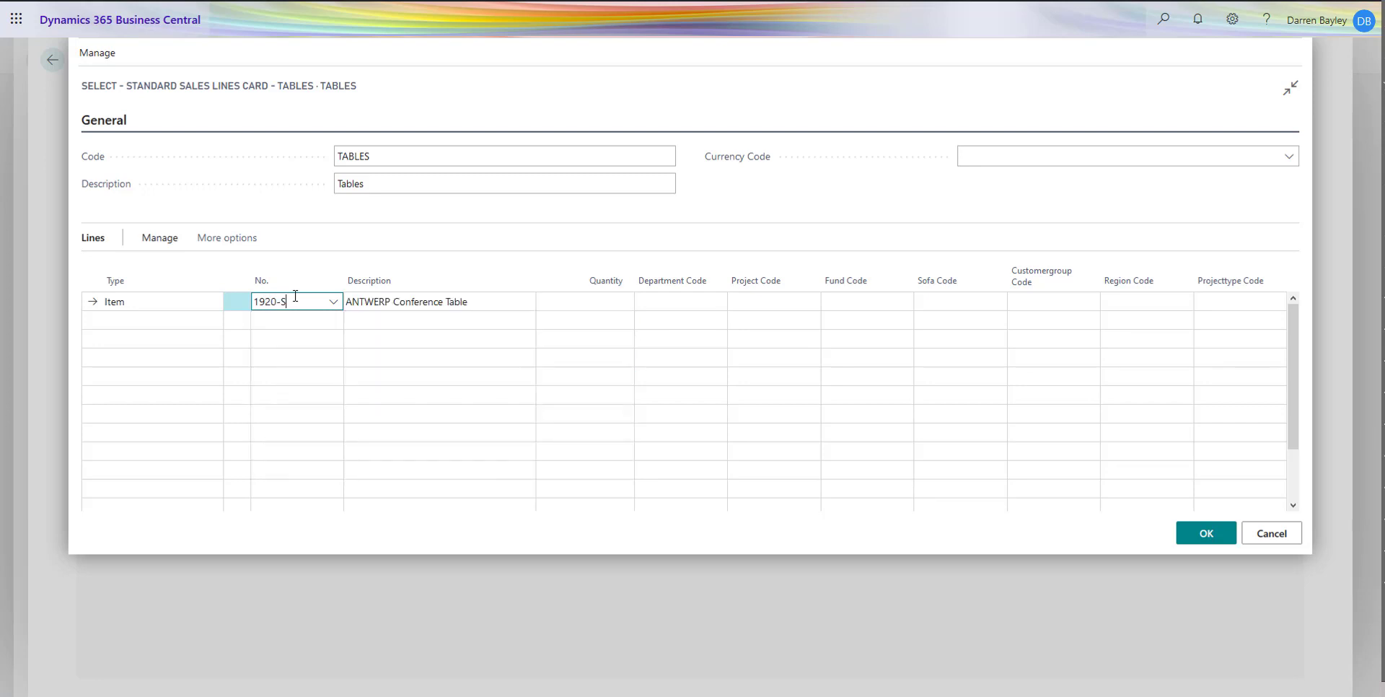
Add a second line of type Item with item number 3060 to the TABLES card
left_click(210, 319)
left_click(209, 320)
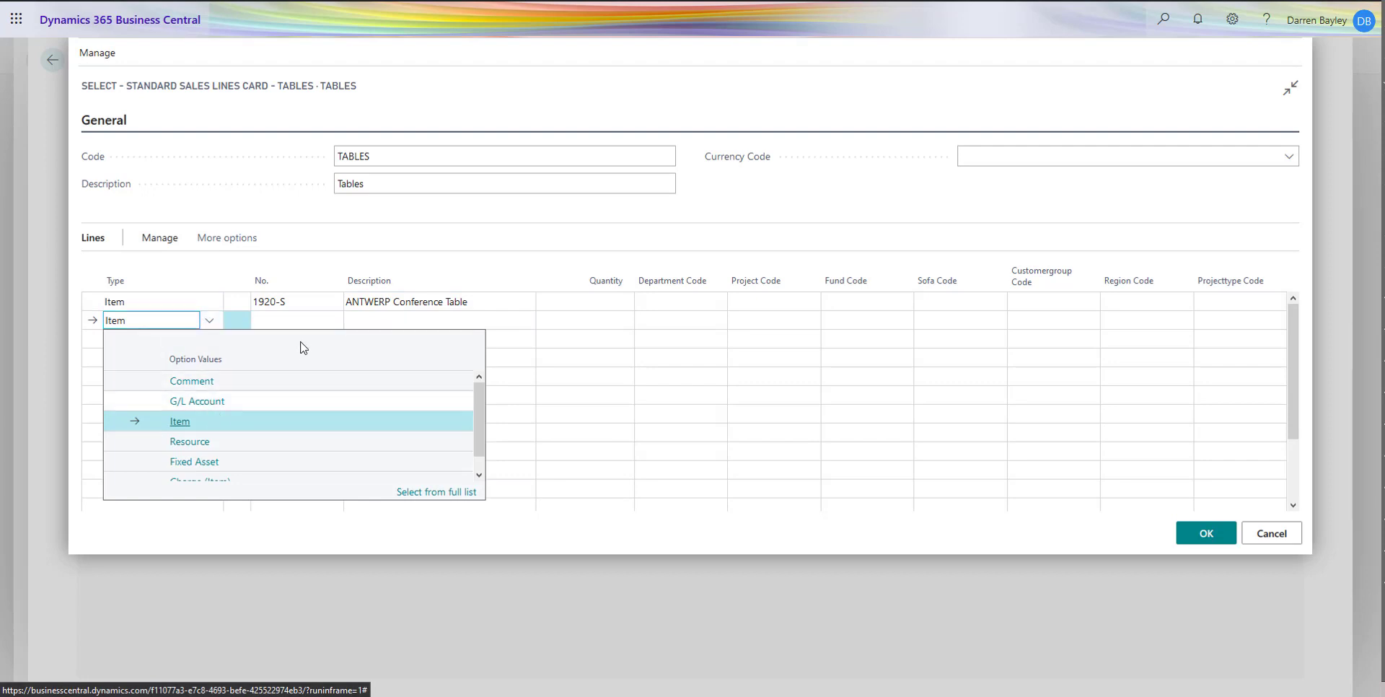
left_click(294, 318)
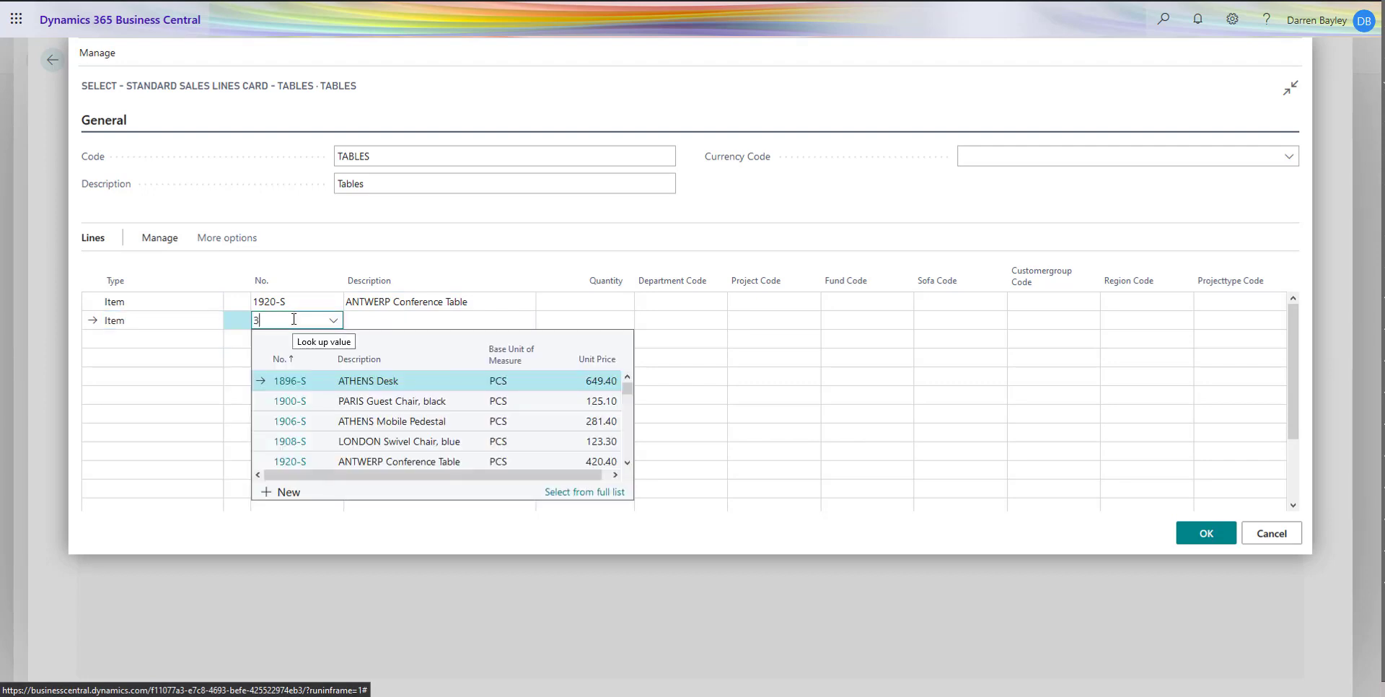
type("3060")
key("Tab")
Enter quantity 3 for item 1920-S and 4 for item 3060, and accept the TABLES card for the customer
left_click(575, 299)
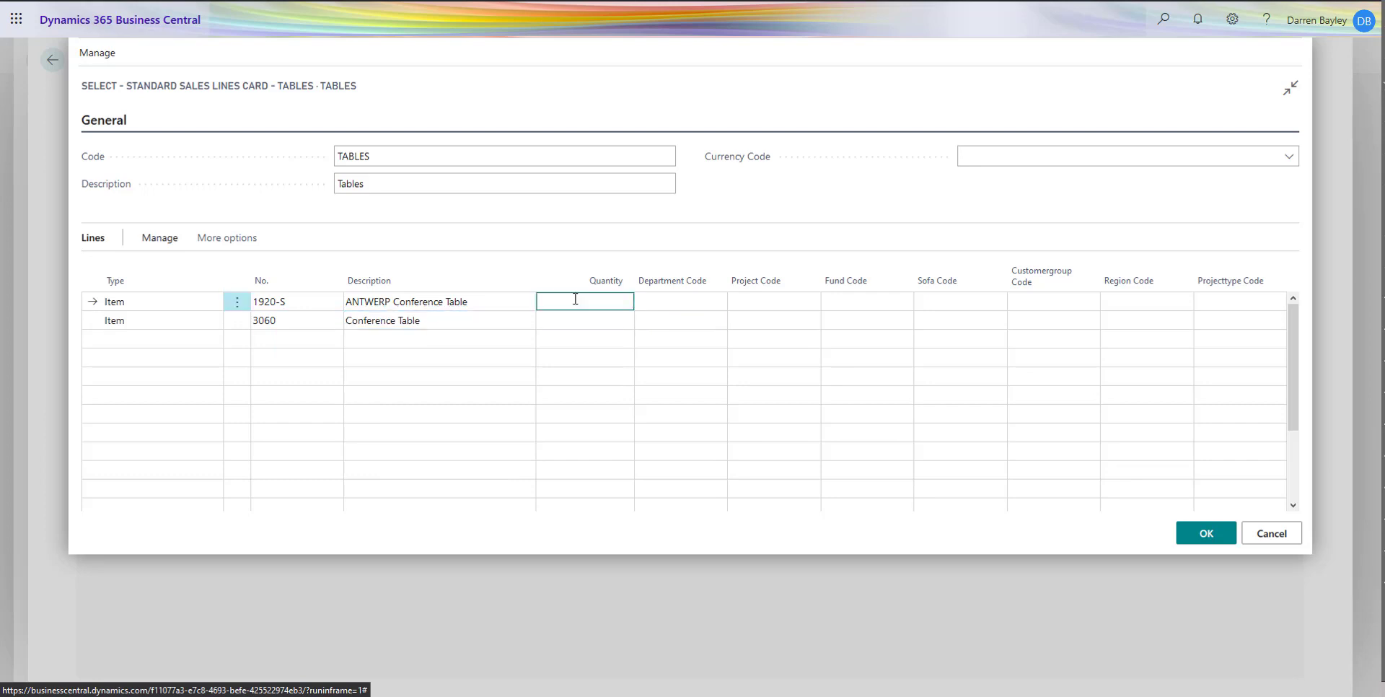
key("Down")
left_click(575, 299)
left_click(1211, 536)
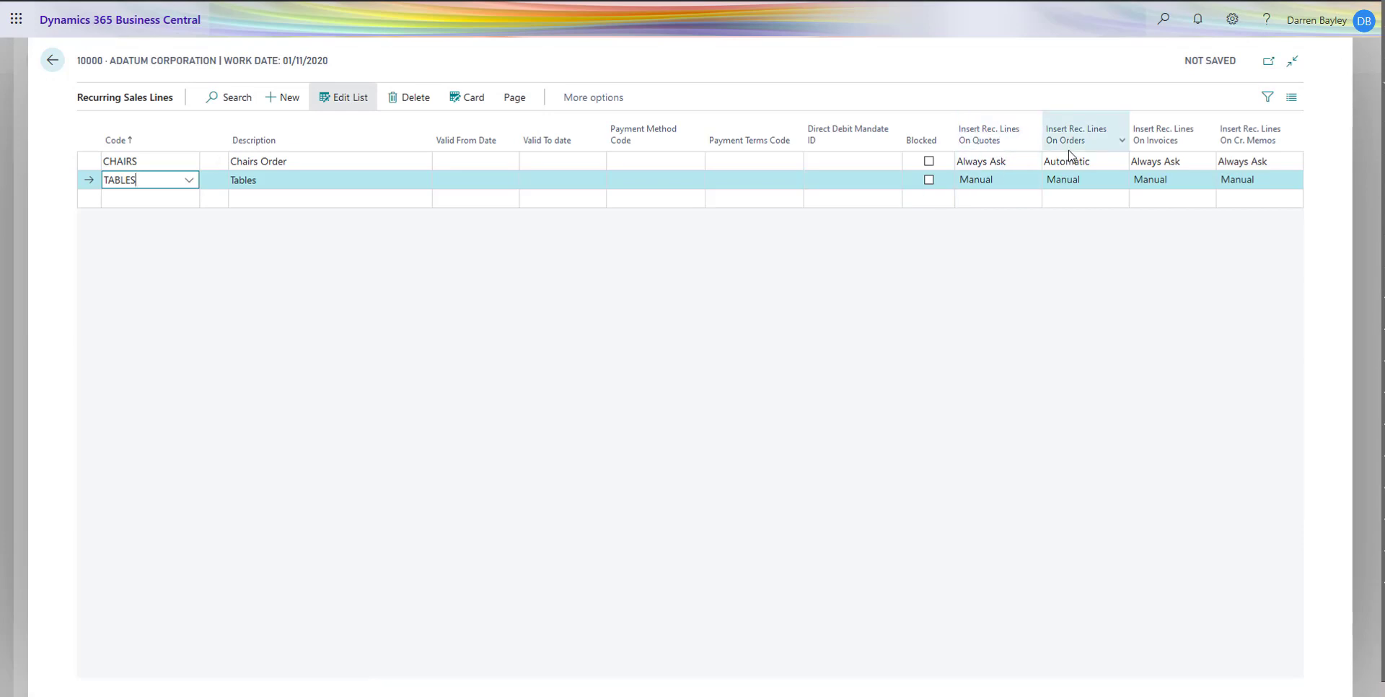
Set the TABLES code's recurring line insertion to Always Ask on quotes, orders, invoices and credit memos
left_click(1034, 180)
left_click(1015, 235)
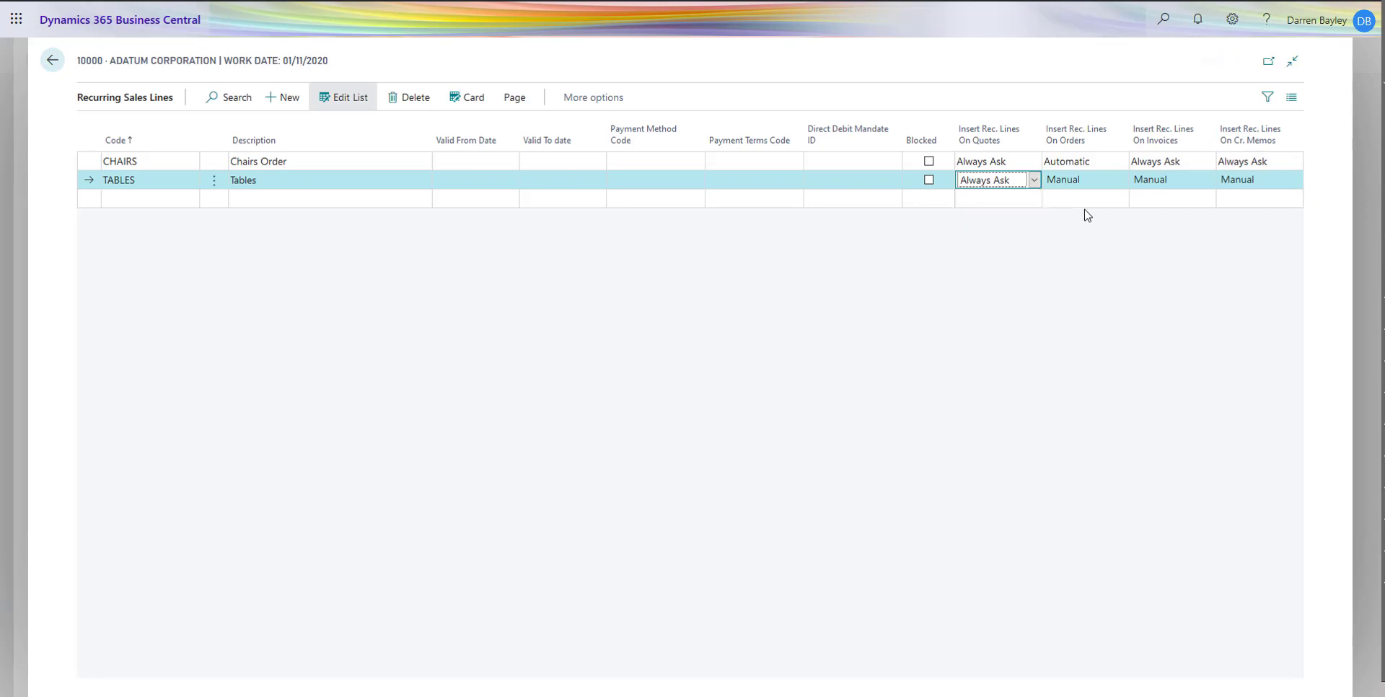
left_click(1090, 185)
left_click(1091, 240)
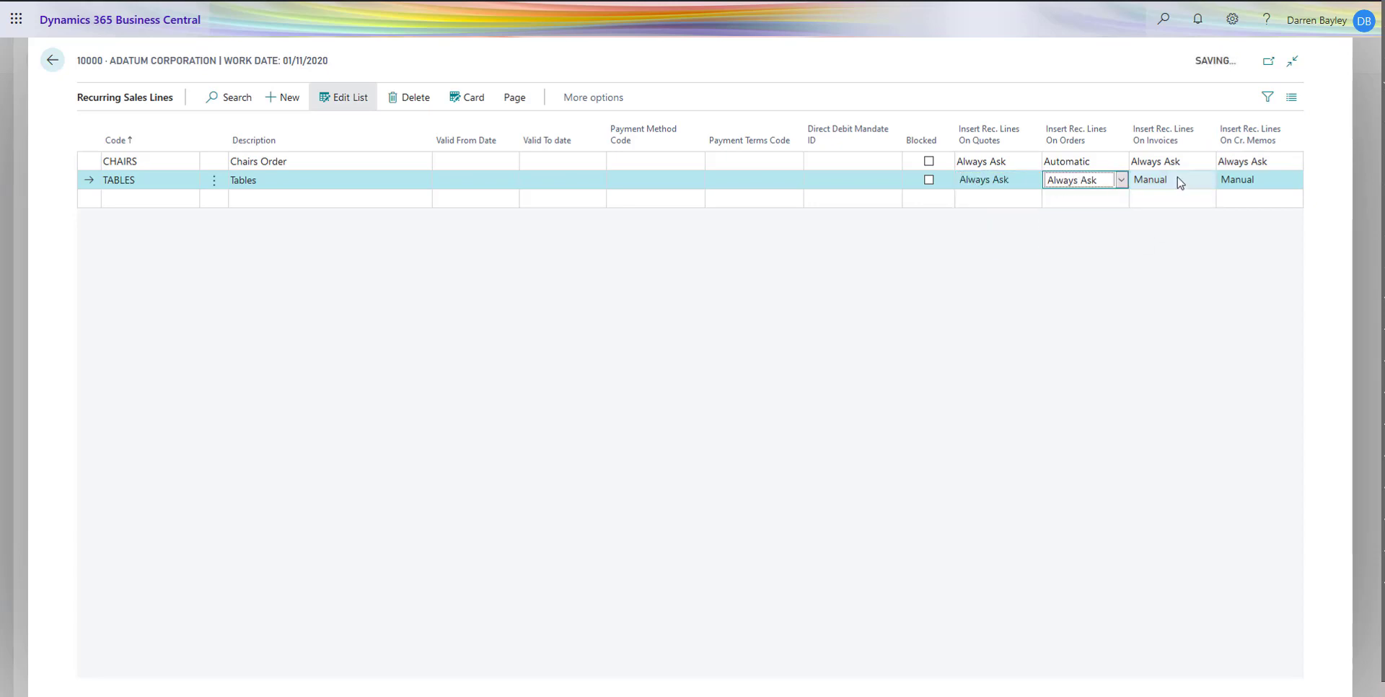
left_click(1177, 181)
left_click(1167, 240)
left_click(1263, 181)
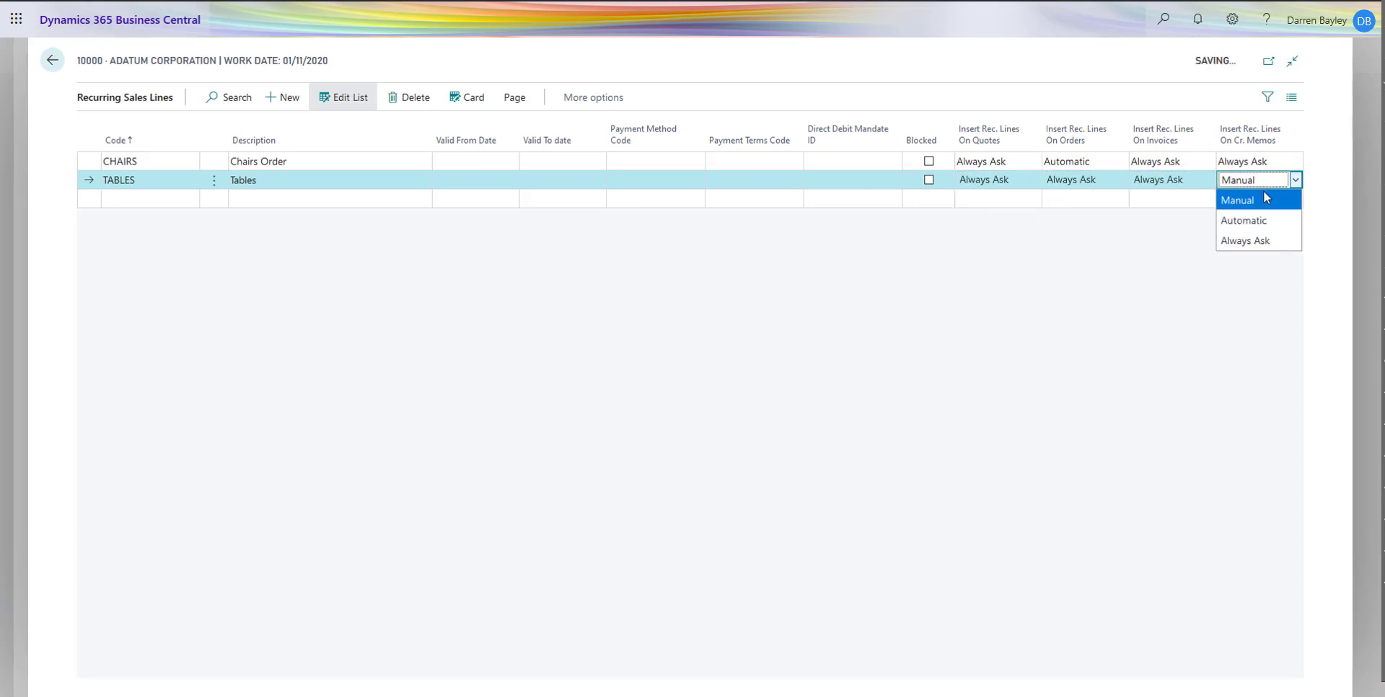
left_click(1267, 241)
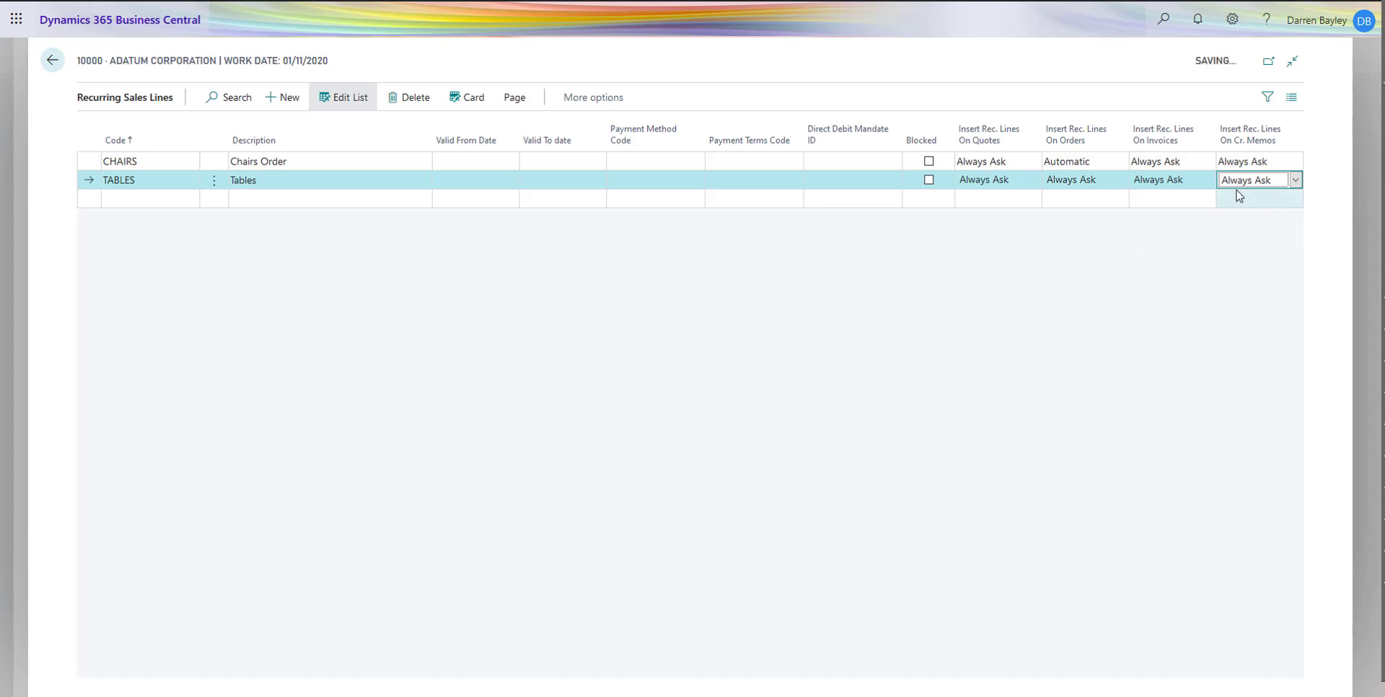
Set the CHAIRS code's recurring line insertion on orders to Always Ask
left_click(1116, 163)
left_click(1120, 161)
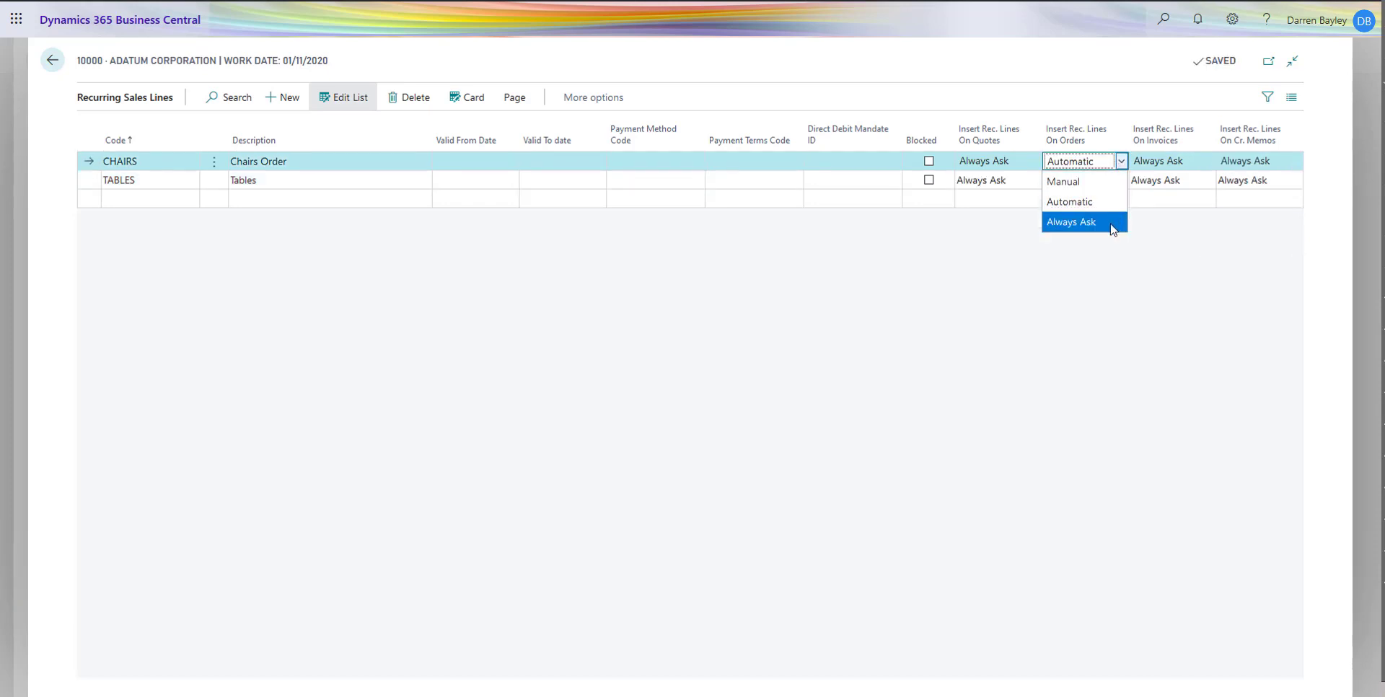
left_click(1113, 223)
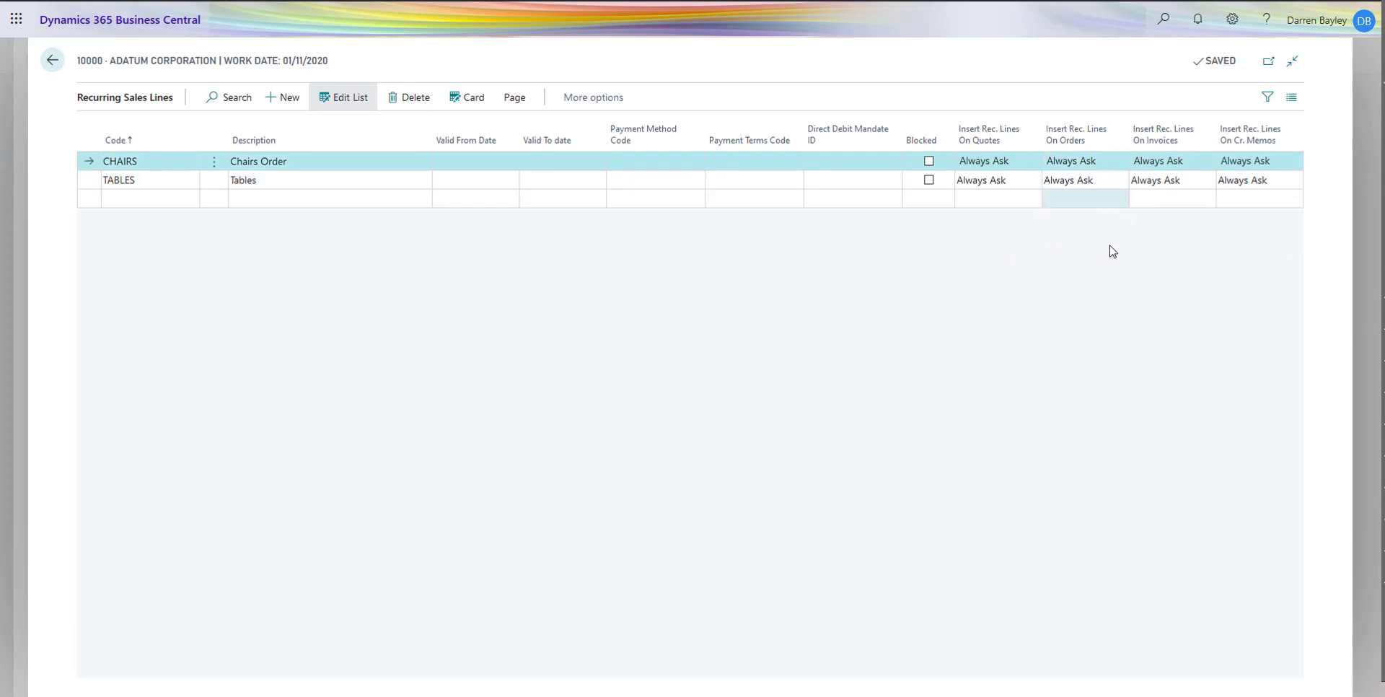
Close the recurring sales lines and the customer card, and open the Sales Orders list
key("Escape")
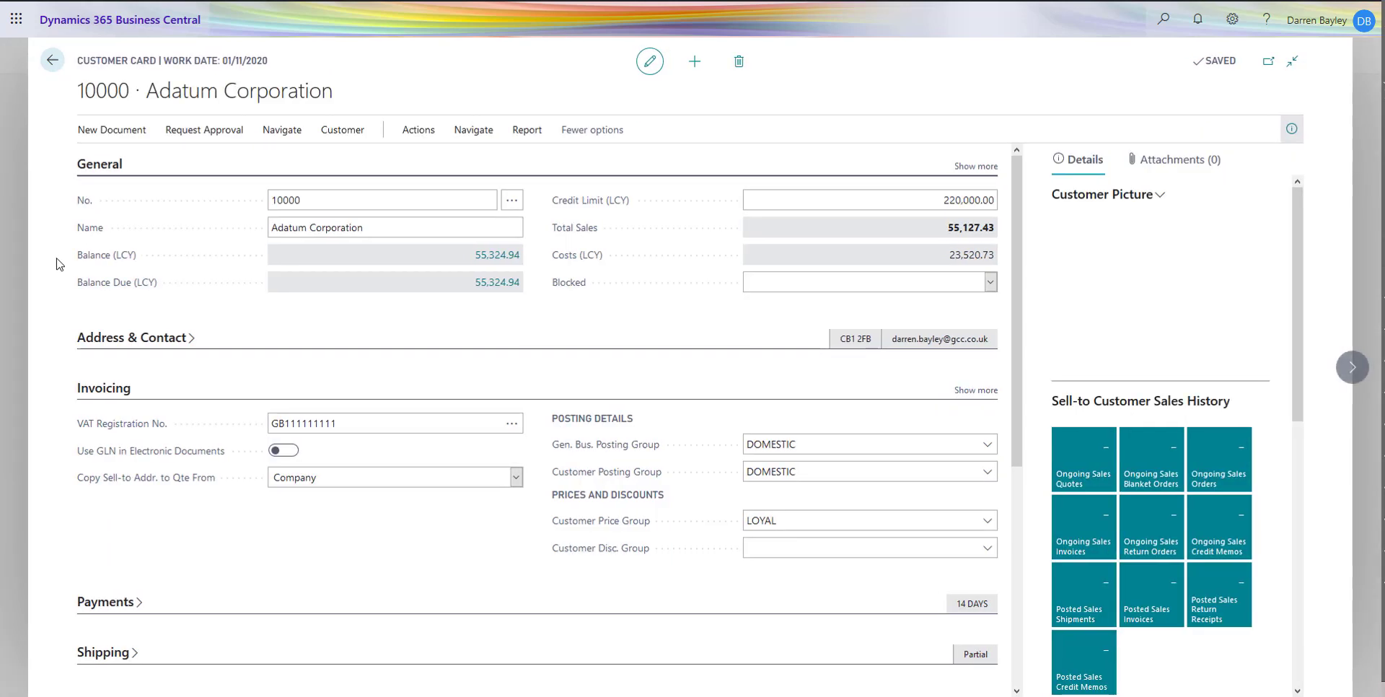
key("Escape")
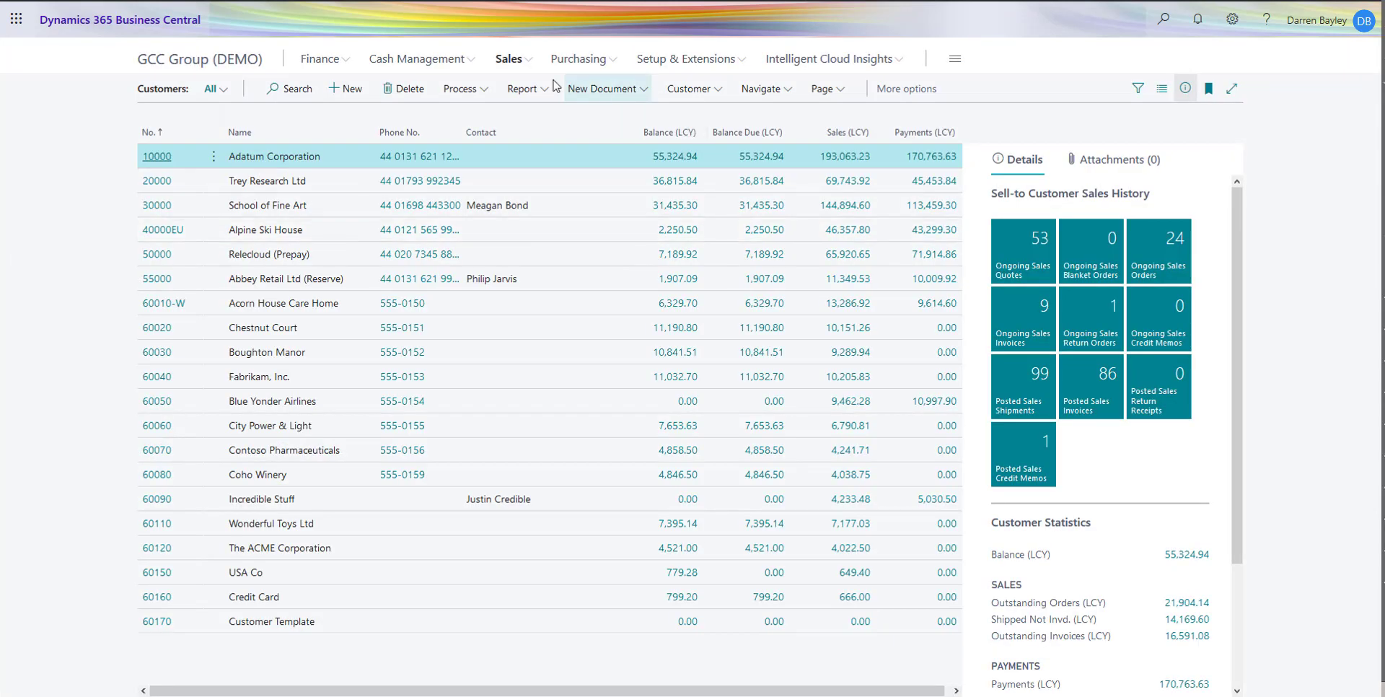
left_click(529, 65)
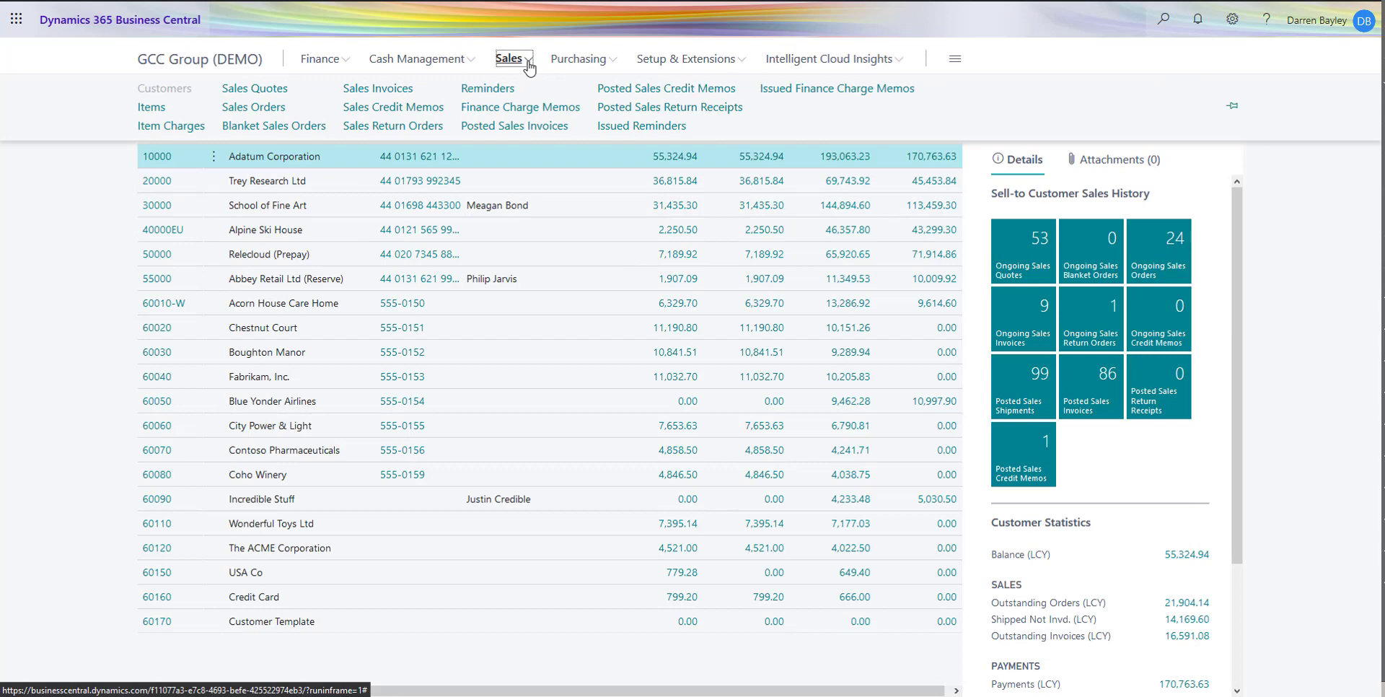
left_click(268, 111)
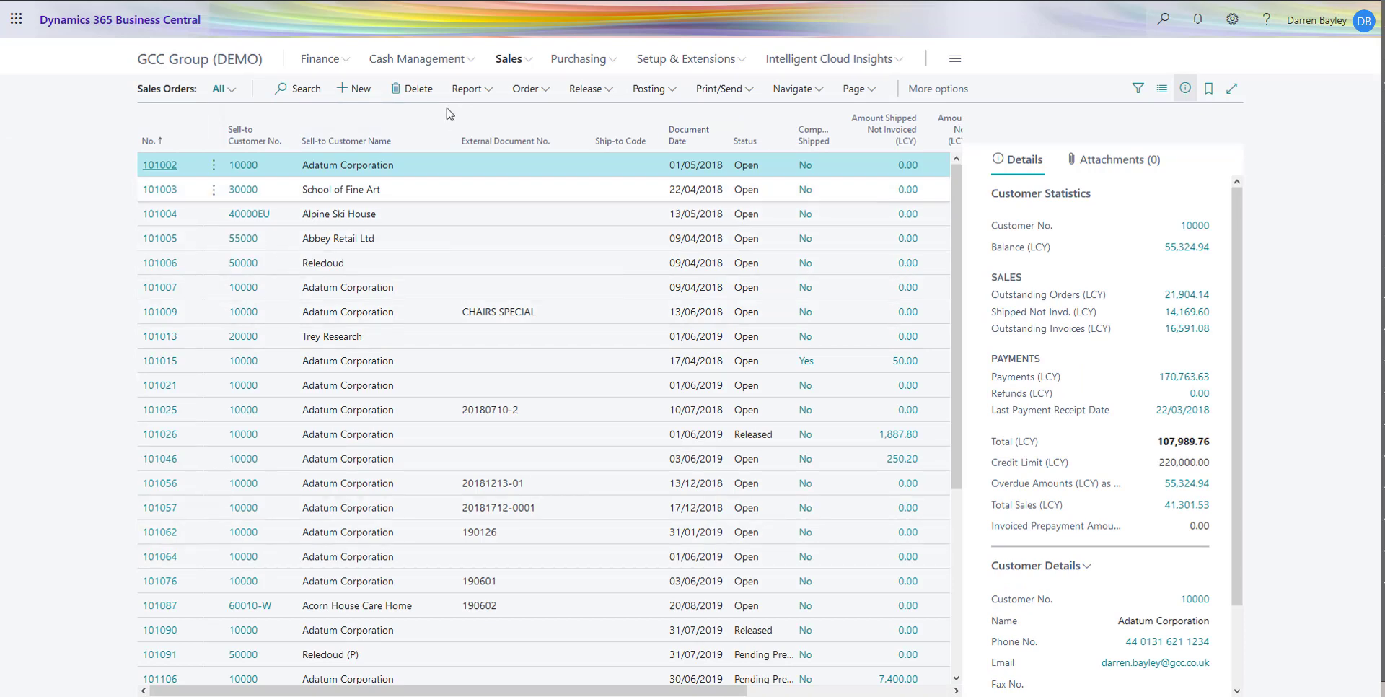
Create a sales order for Adatum Corporation and insert the CHAIRS recurring lines offered for it
left_click(356, 89)
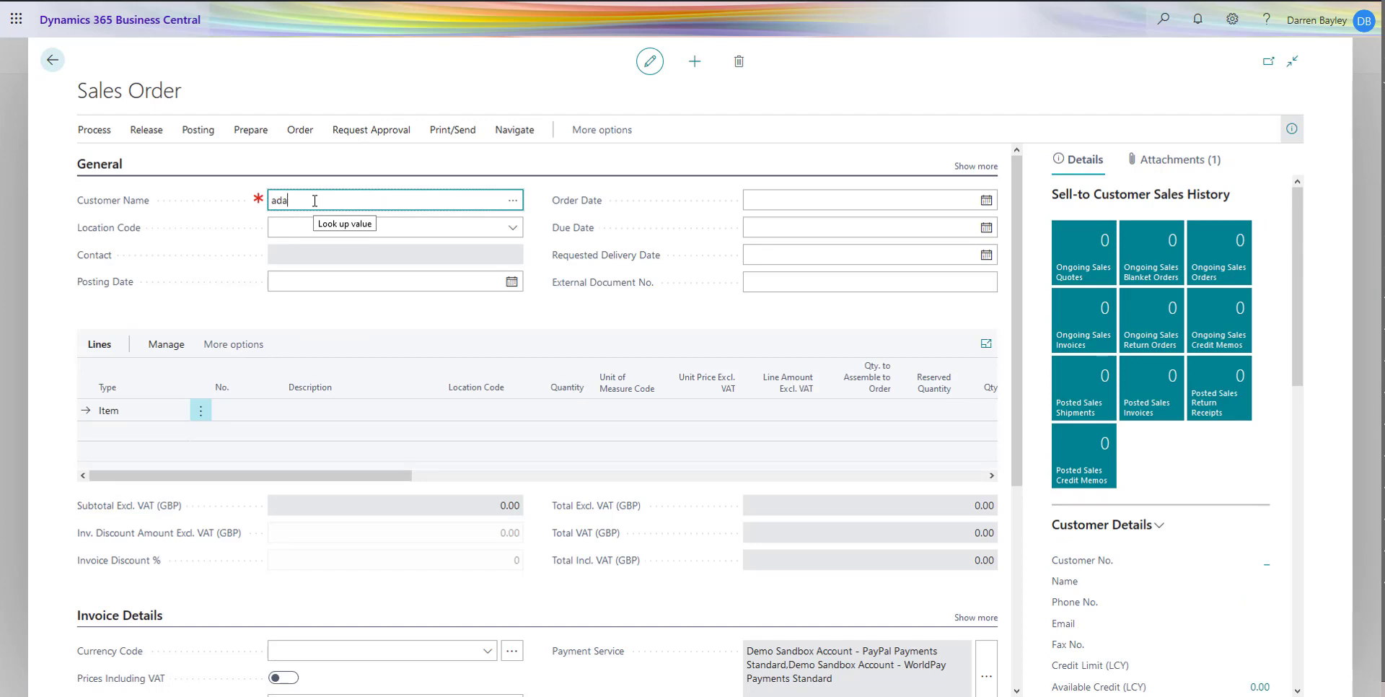
type("ada")
key("Tab")
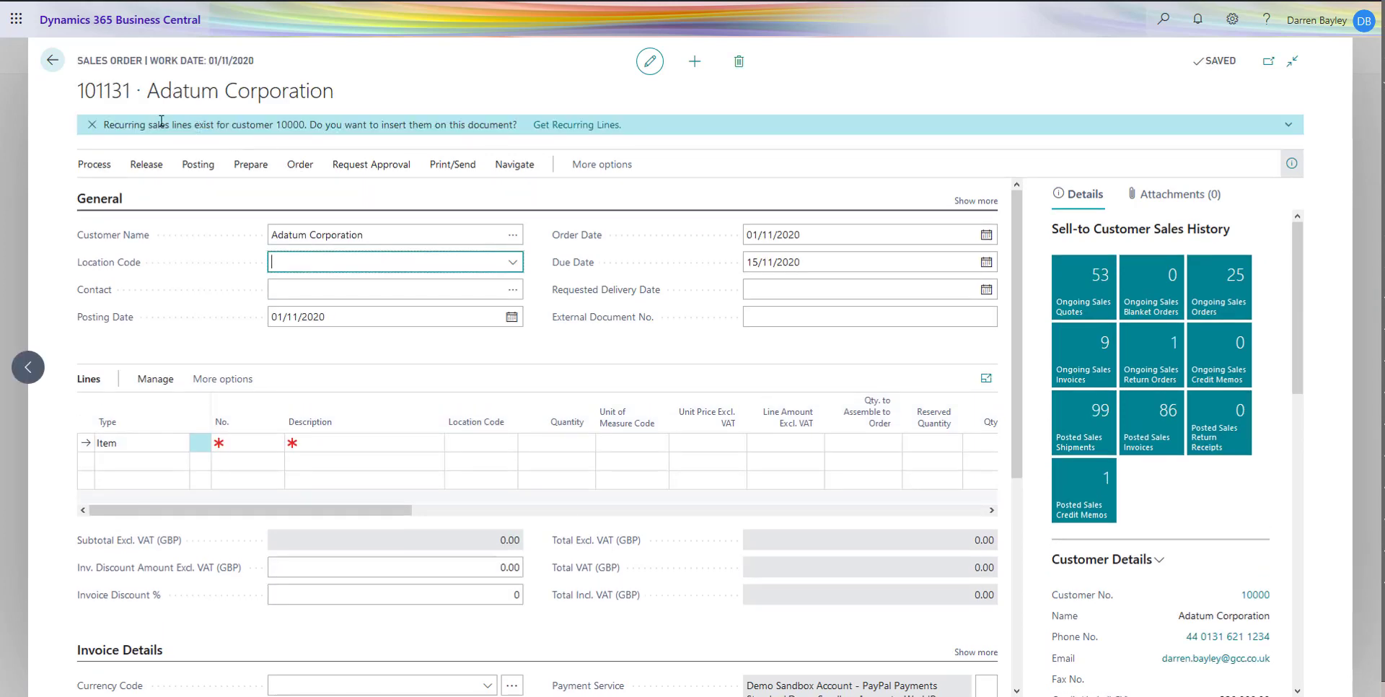
left_click(585, 126)
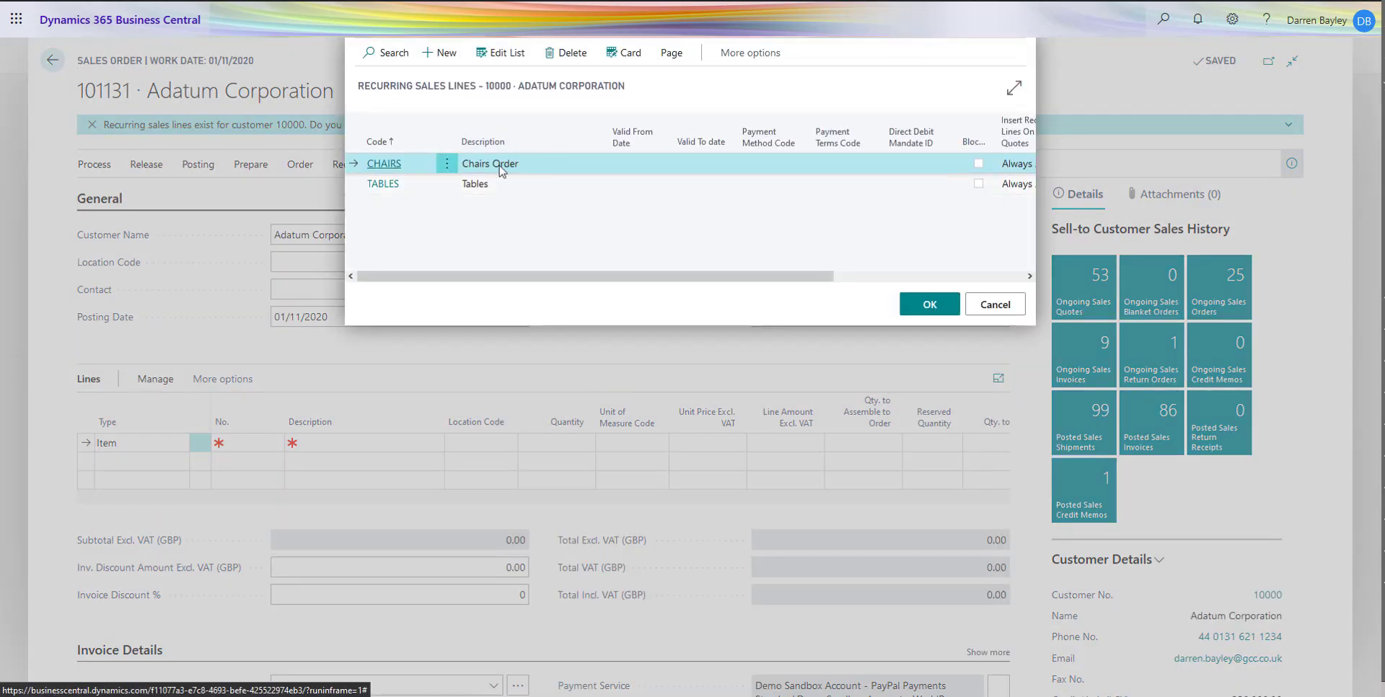
left_click(918, 307)
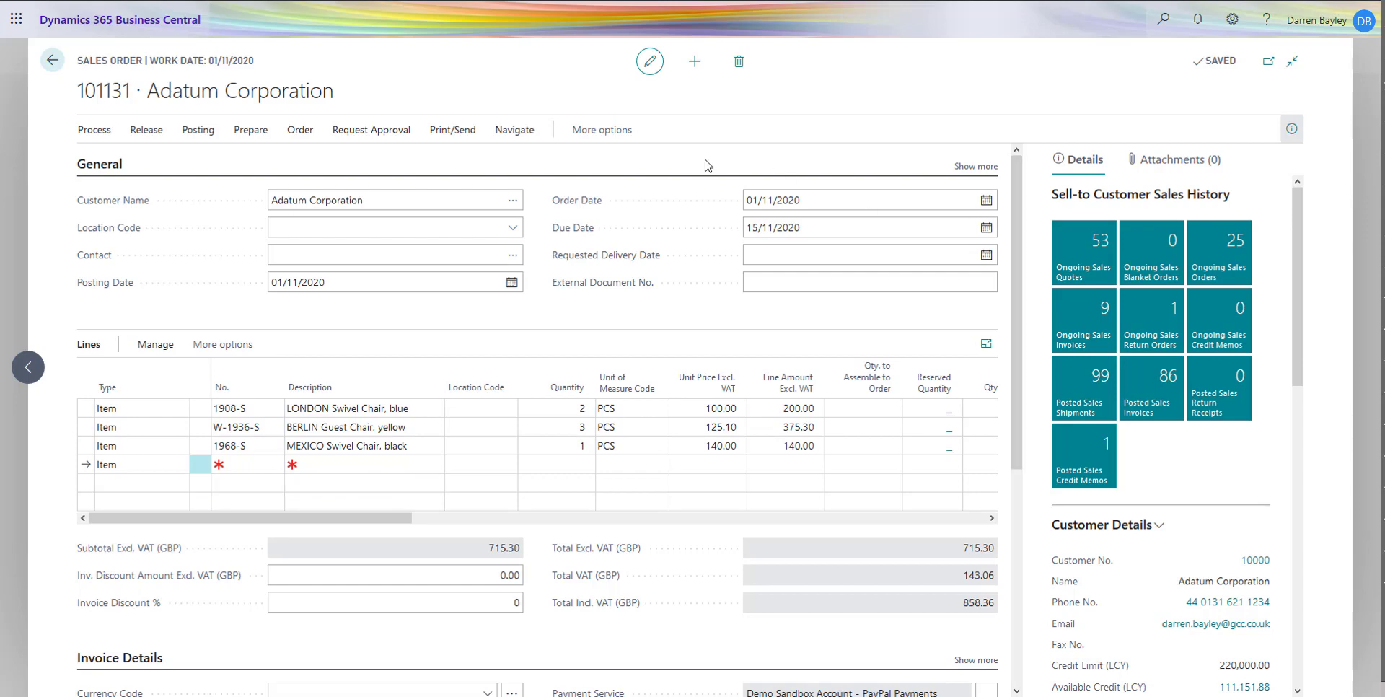
Add the TABLES recurring sales lines to the order with Get Recurring Sales Lines, and close the order
left_click(597, 130)
left_click(595, 131)
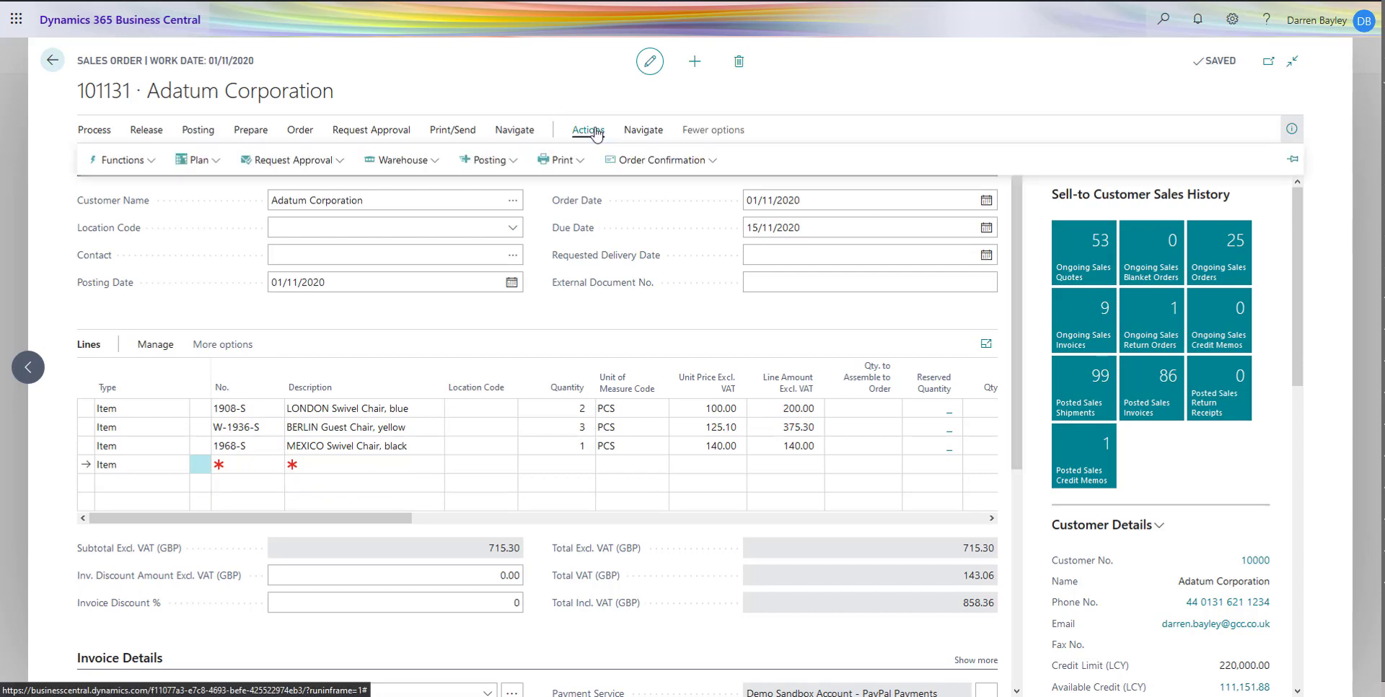
left_click(118, 162)
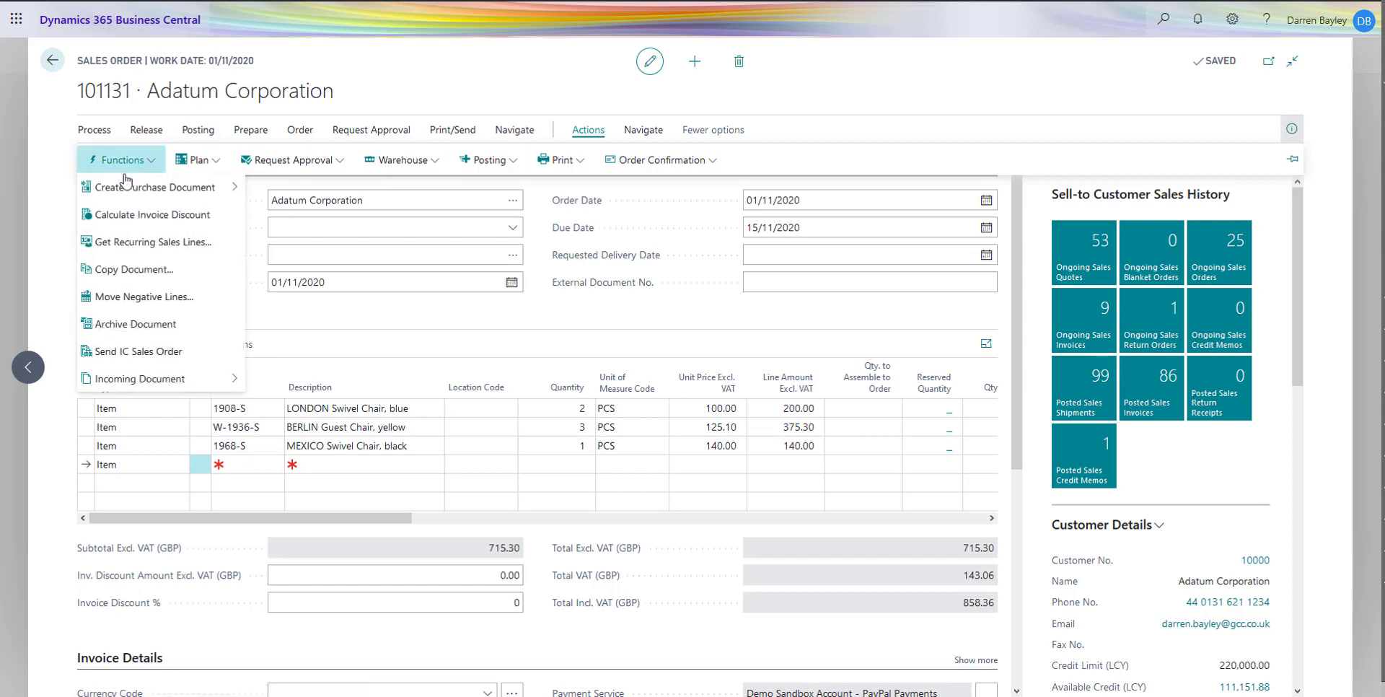
left_click(167, 242)
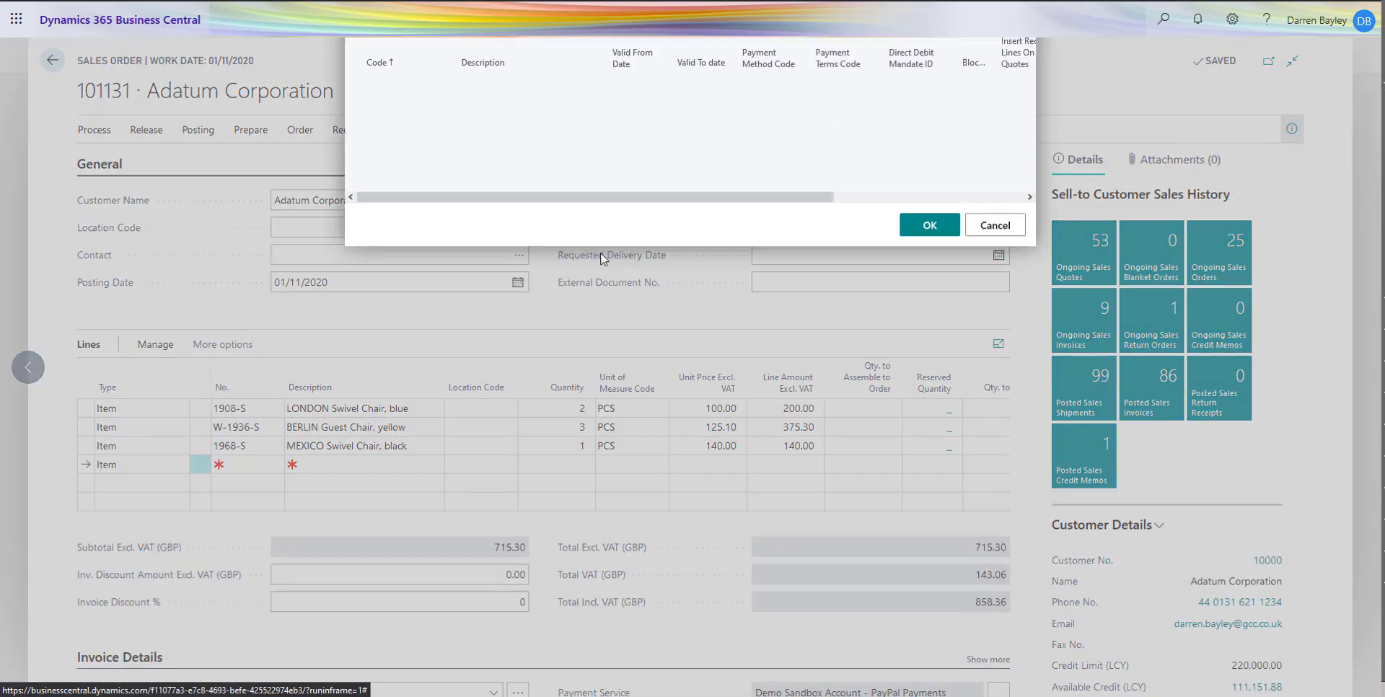
left_click(537, 185)
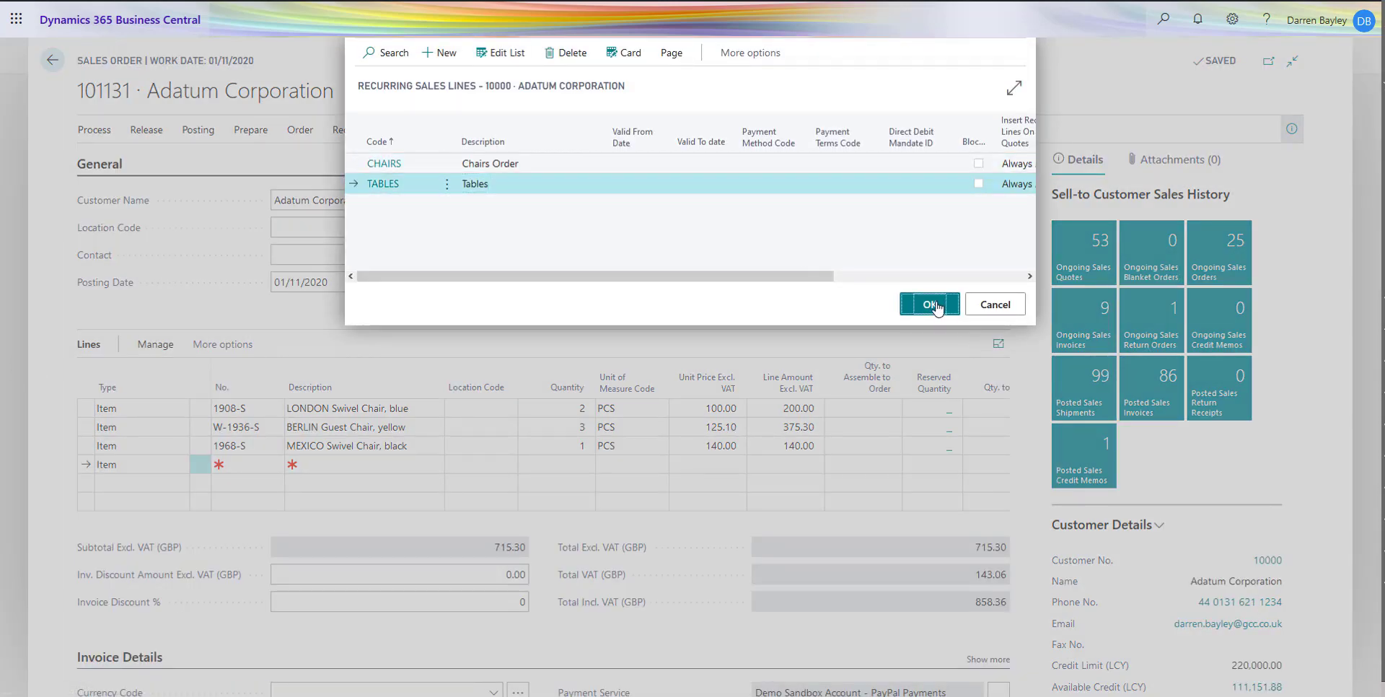
left_click(930, 303)
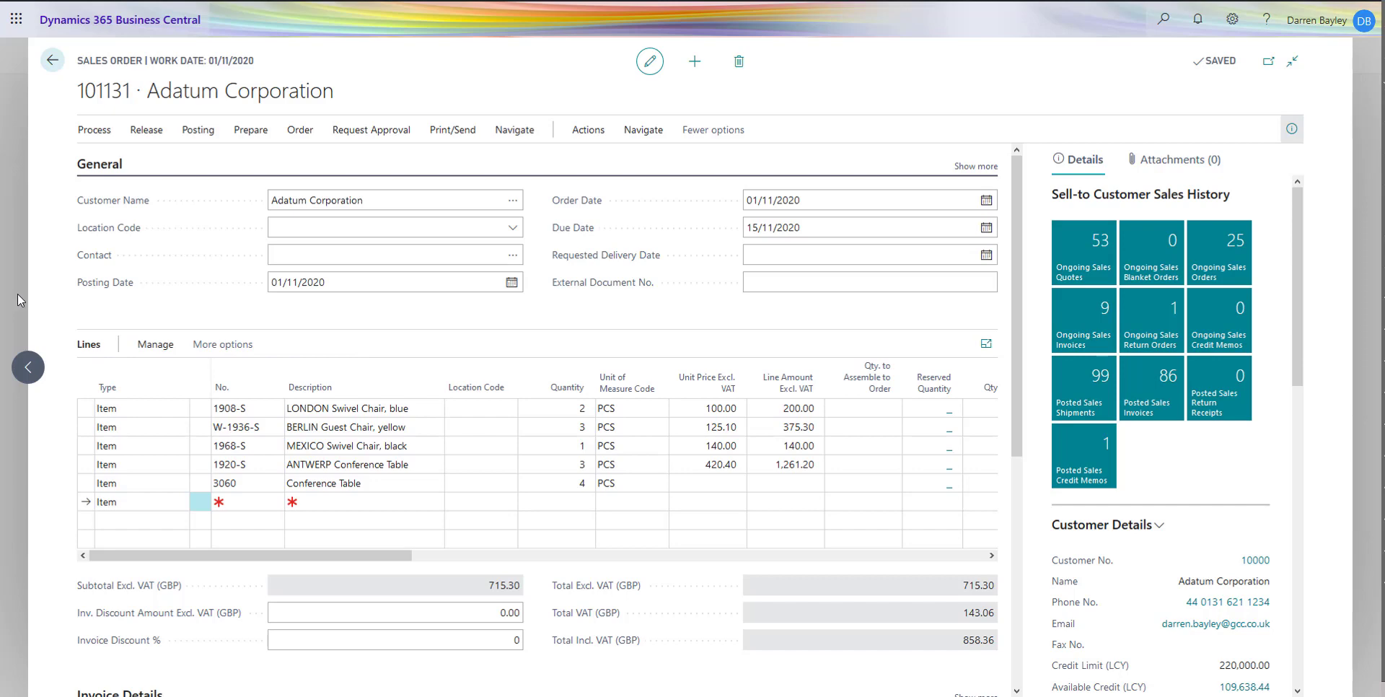
key("Escape")
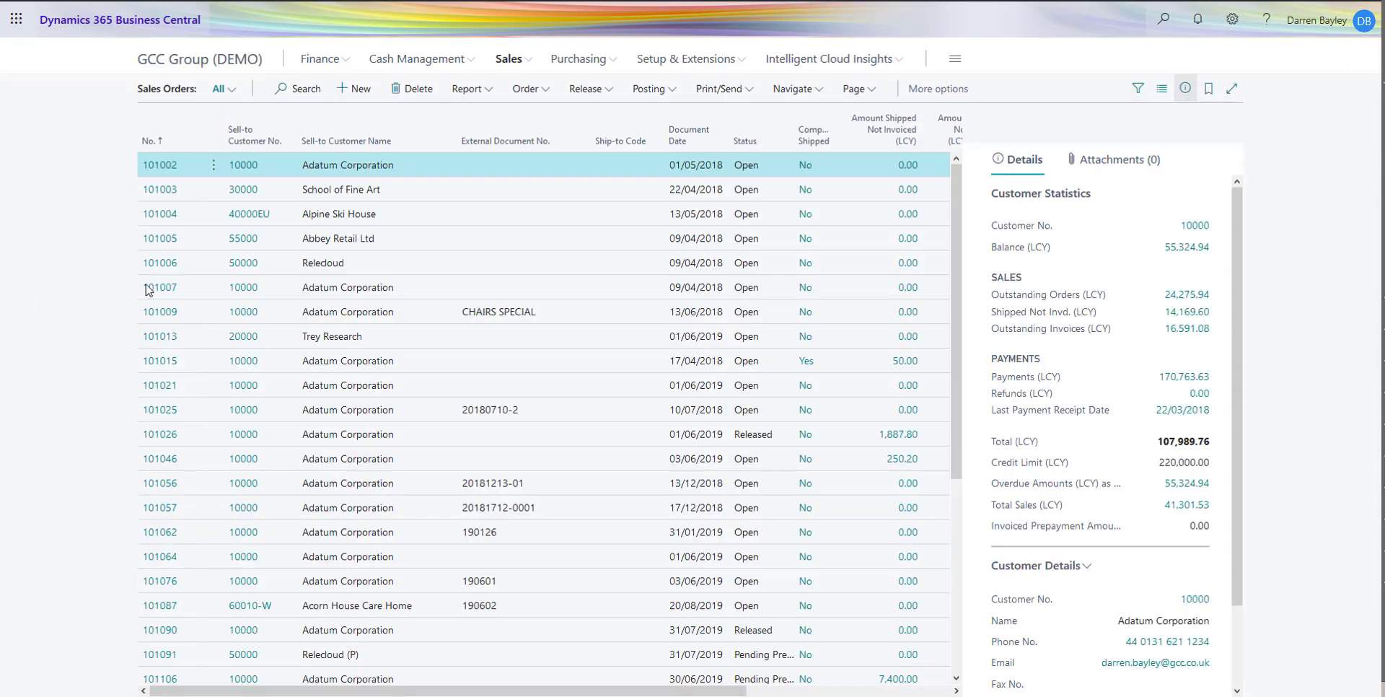
Open the recurring purchase lines of vendor Fabrikam, Inc. and view the card of its RENT code
left_click(612, 65)
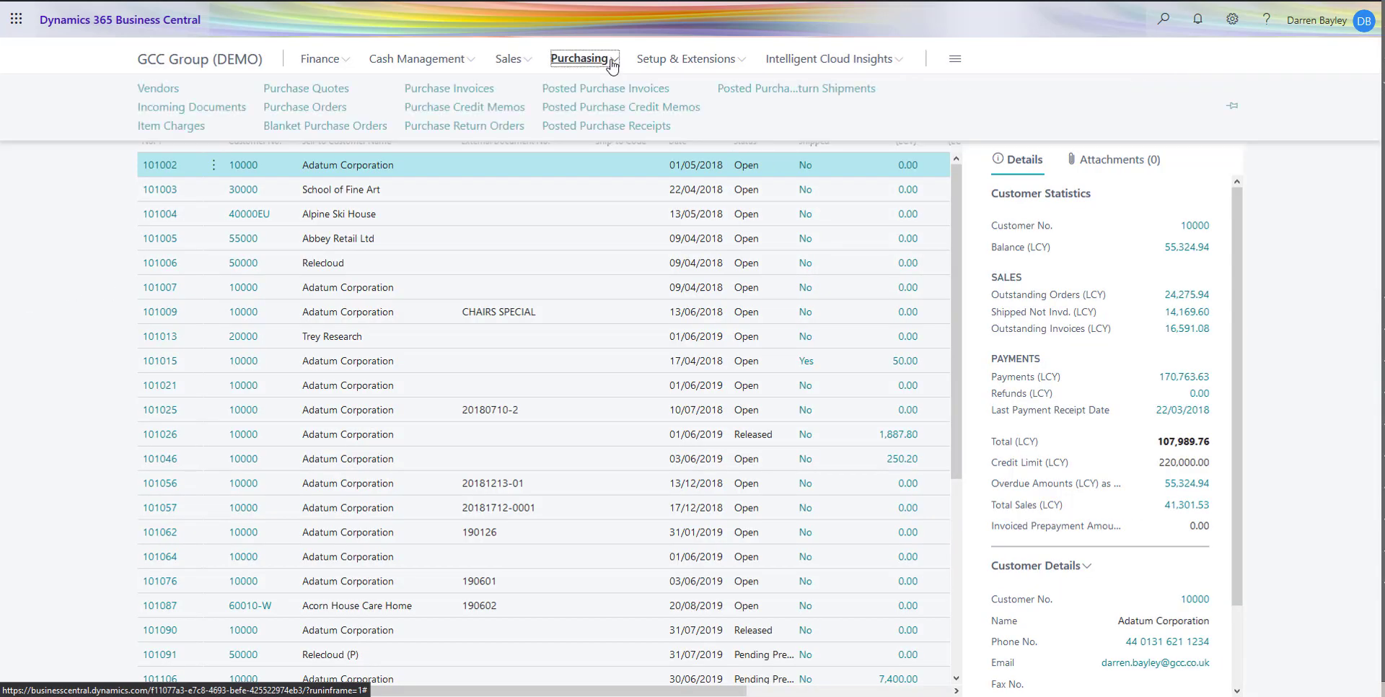
left_click(165, 91)
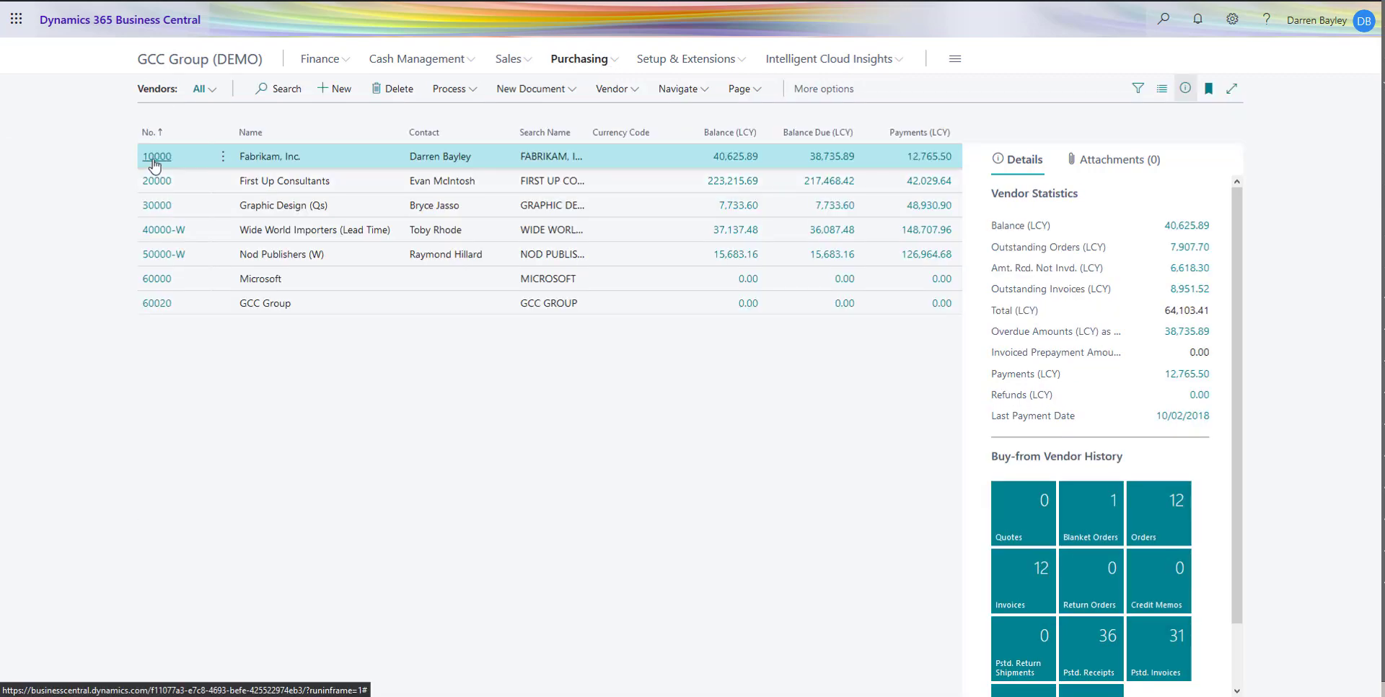
left_click(156, 157)
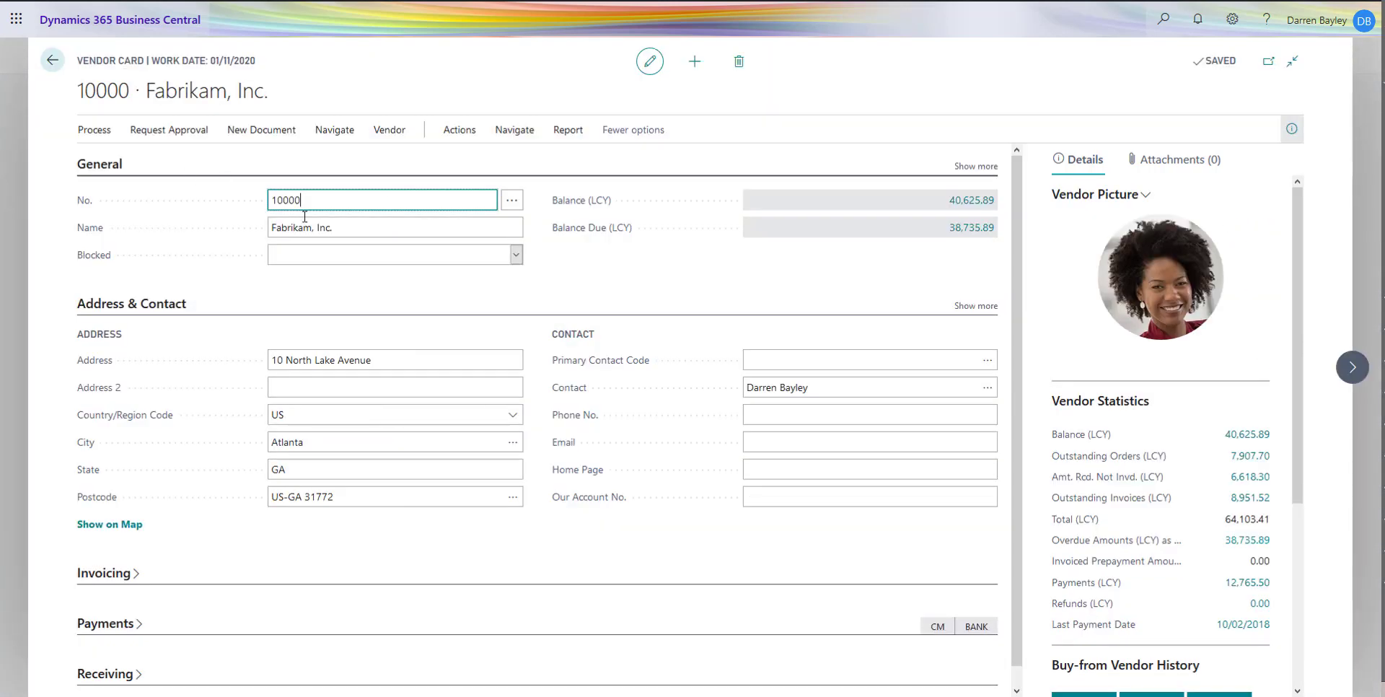
left_click(521, 133)
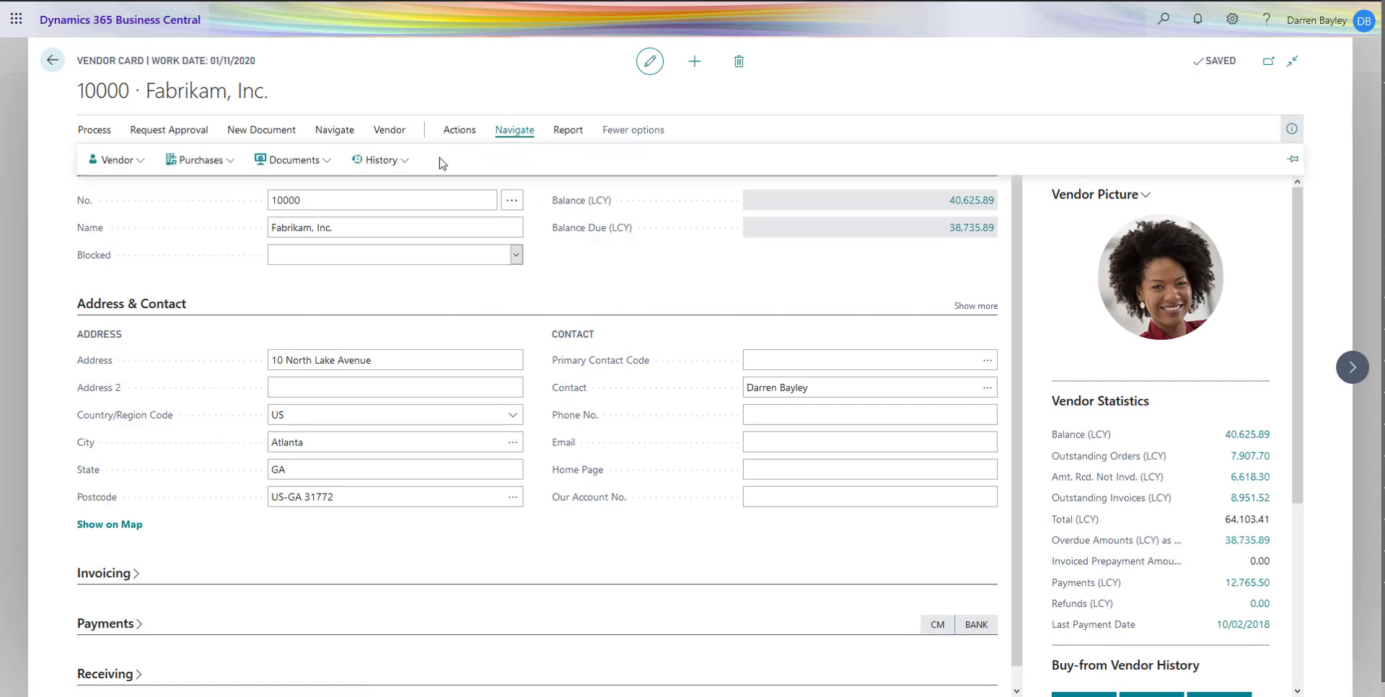
left_click(207, 162)
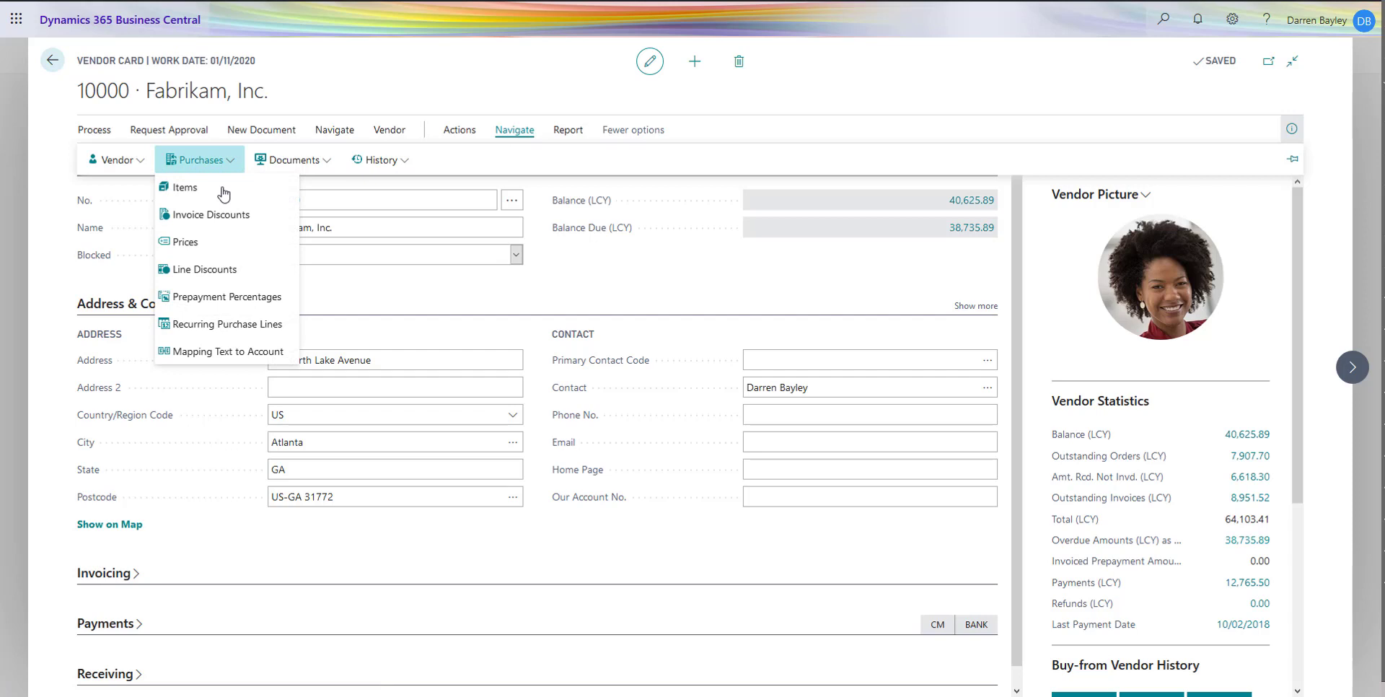
left_click(245, 330)
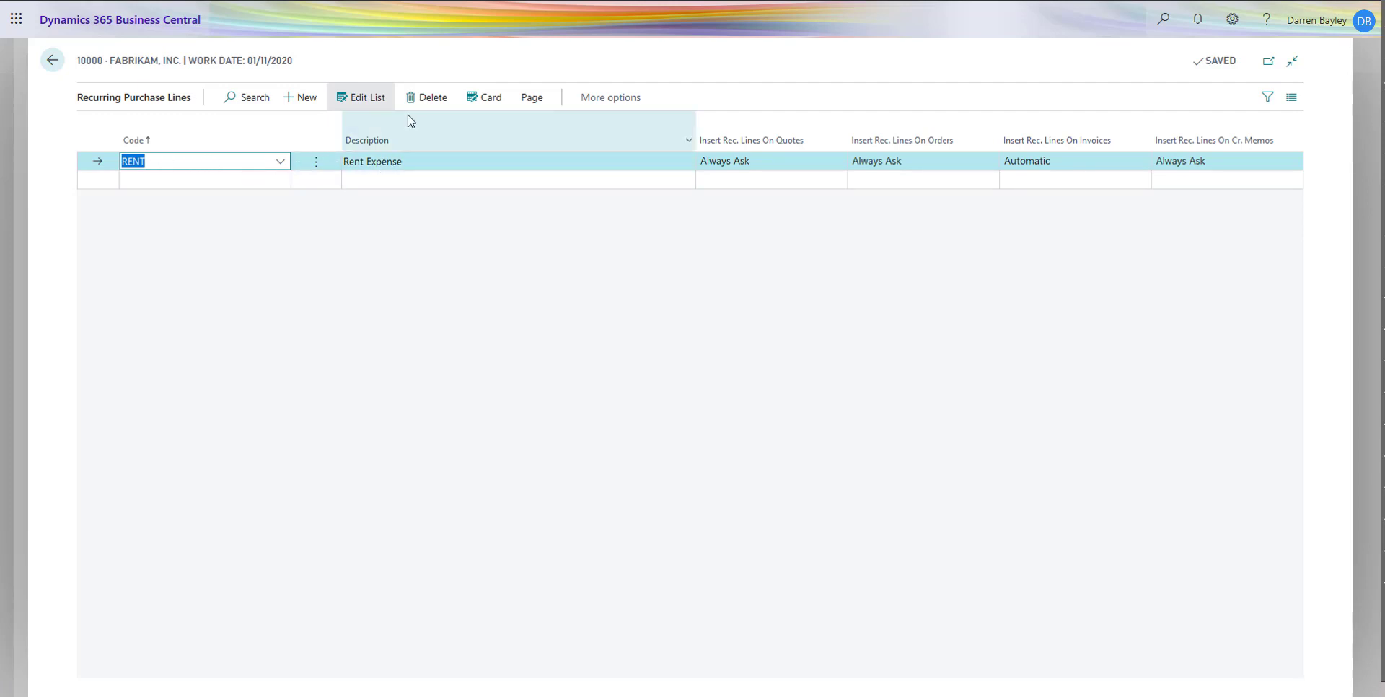
left_click(474, 103)
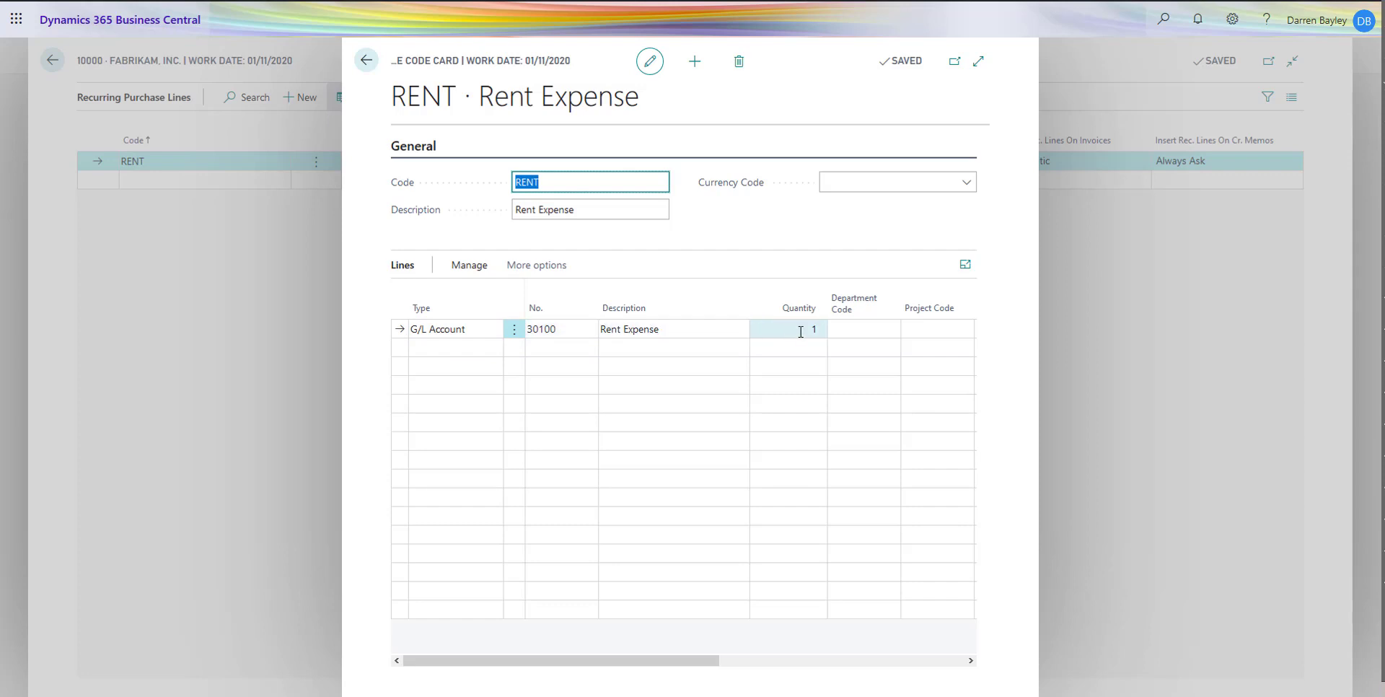
Close the RENT code card and set its recurring purchase line insertion to Automatic on quotes, orders and credit memos
left_click(287, 257)
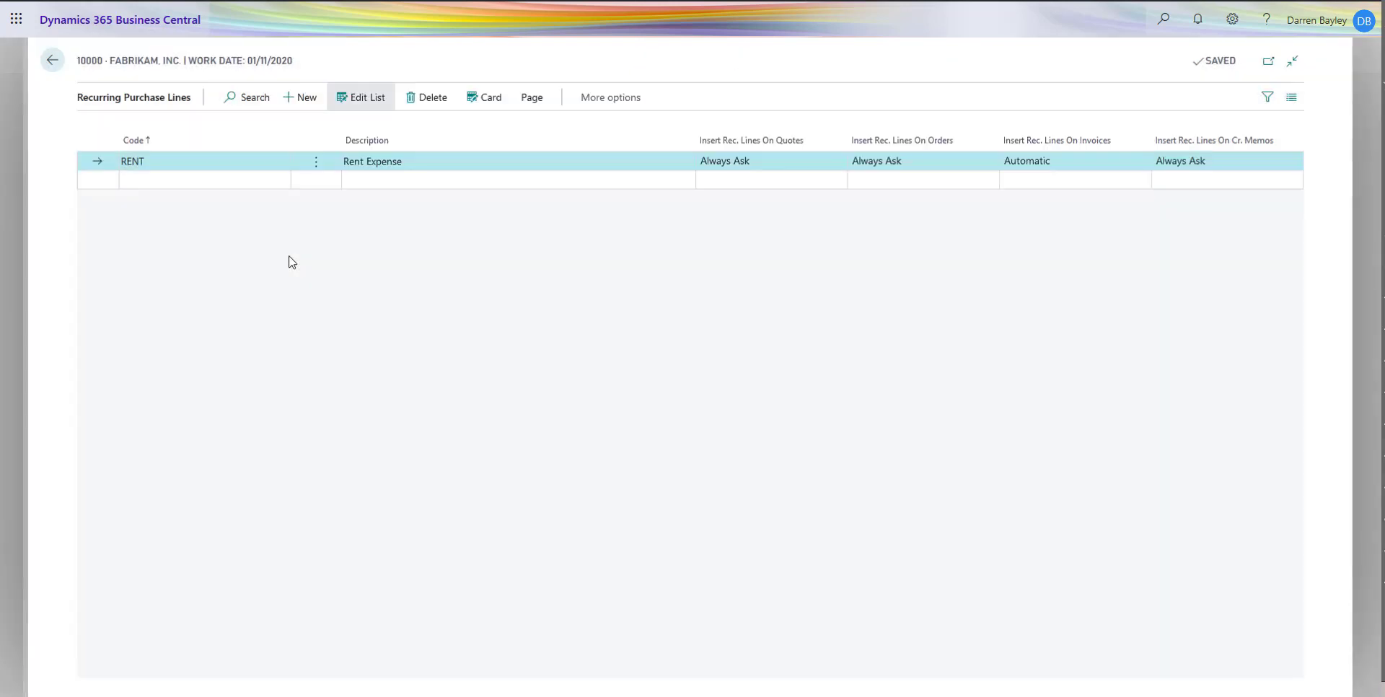
left_click(839, 161)
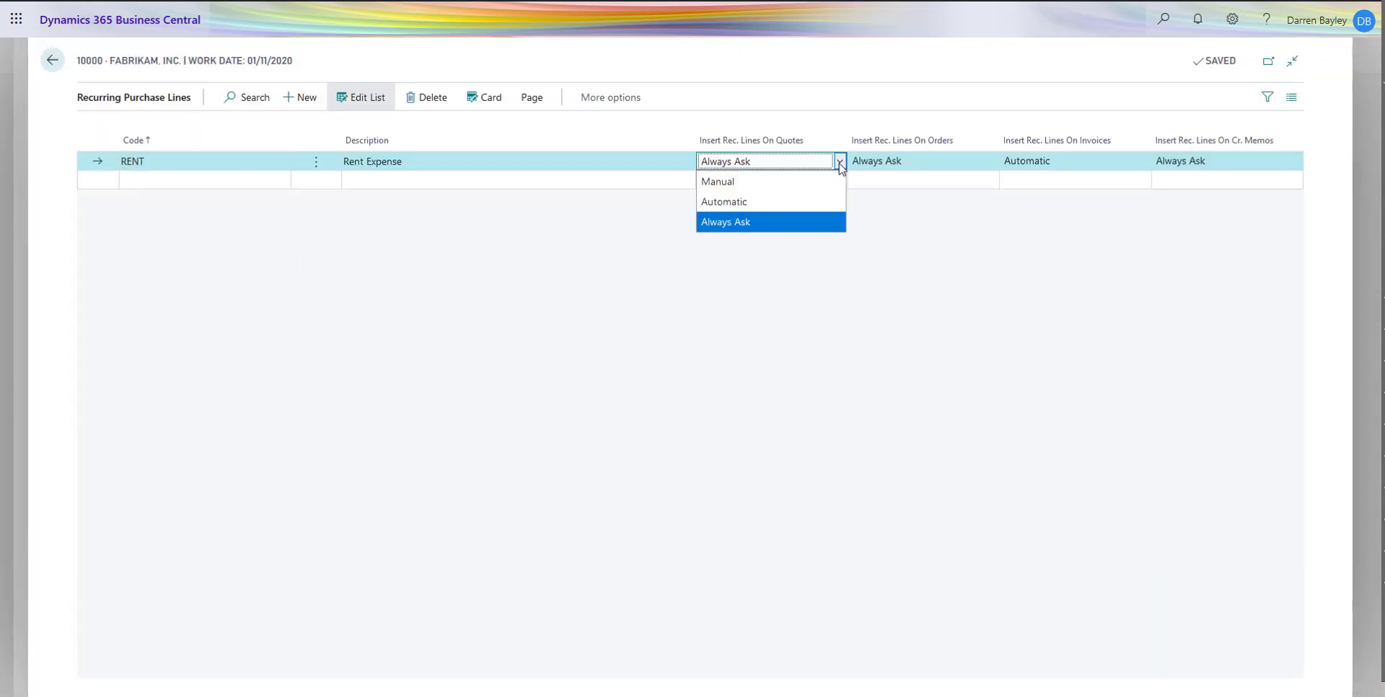
left_click(785, 202)
left_click(935, 166)
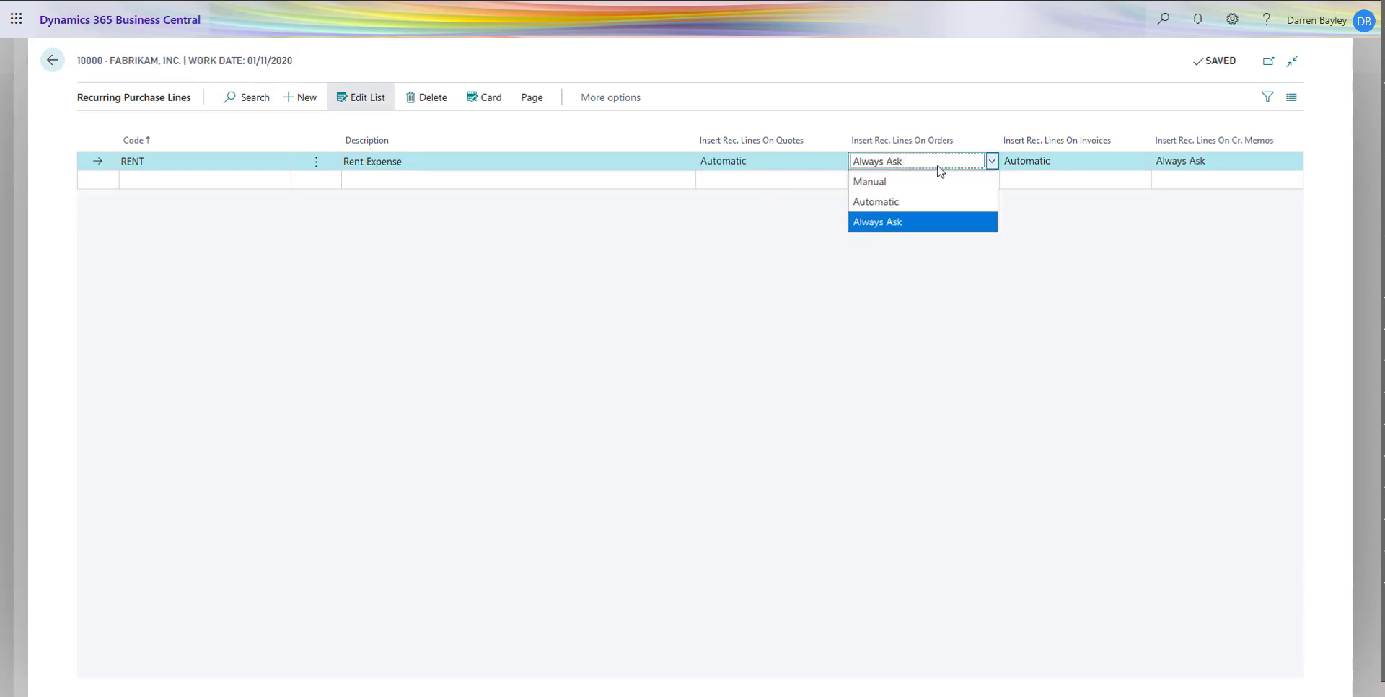
left_click(937, 201)
left_click(1201, 166)
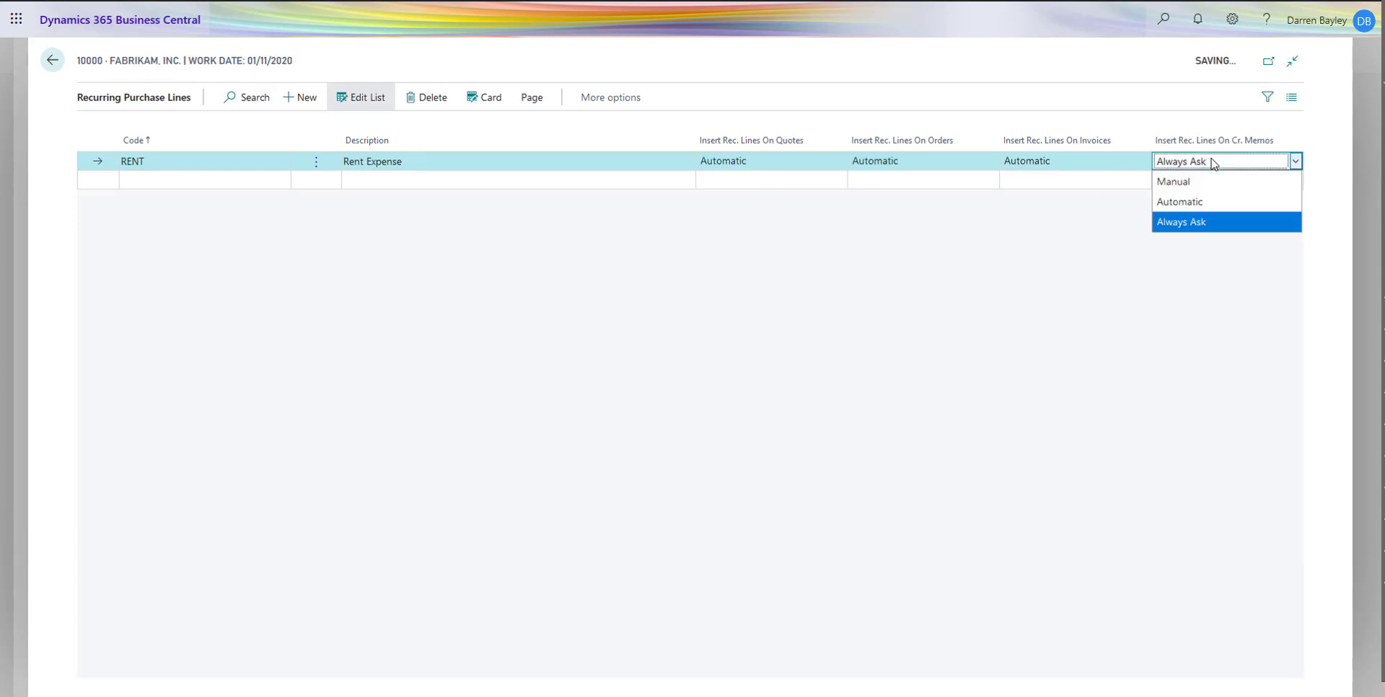
left_click(1213, 200)
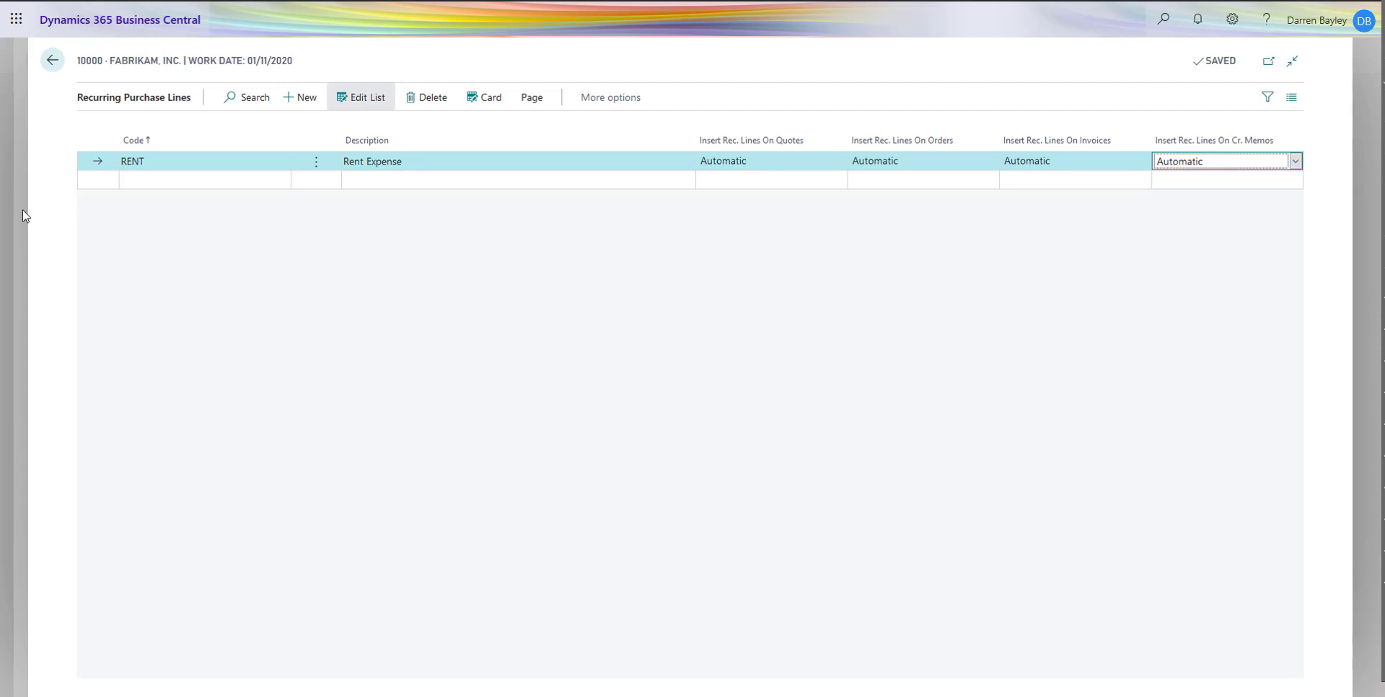
Close the vendor's recurring purchase lines and open the Purchase Invoices list
key("Escape")
key("Escape")
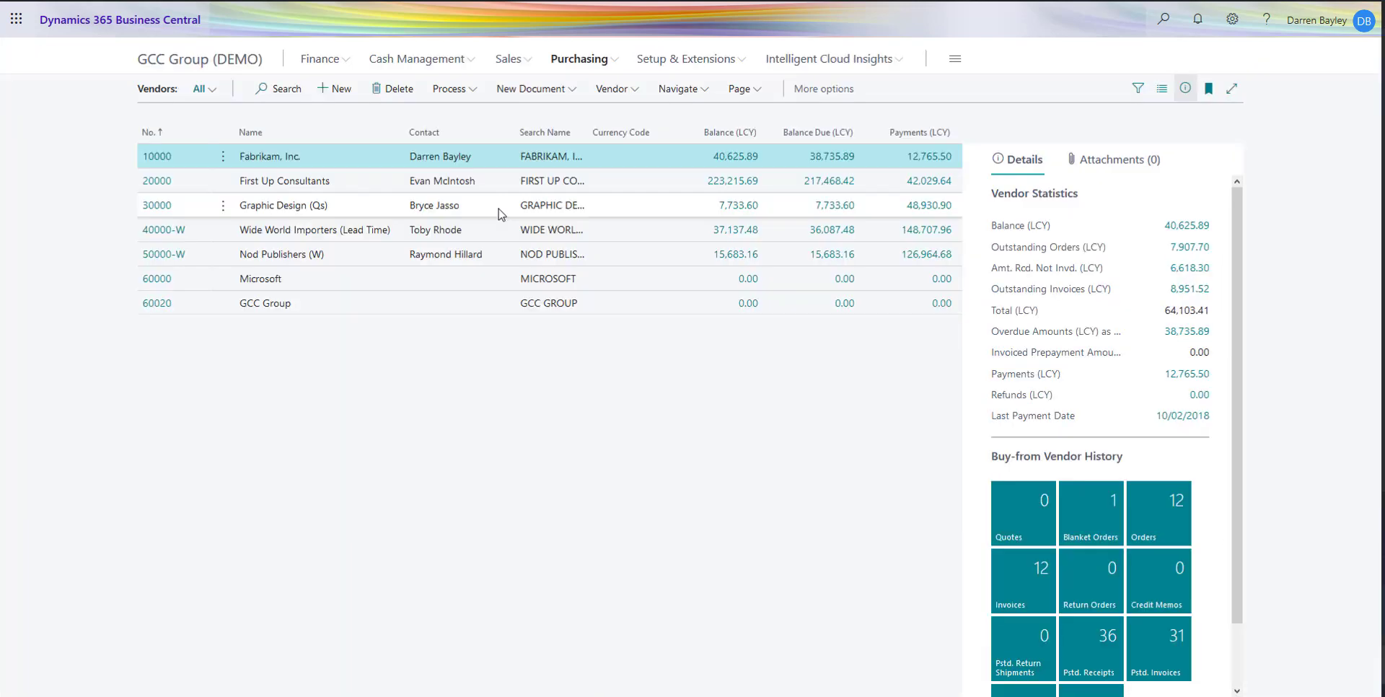
left_click(615, 60)
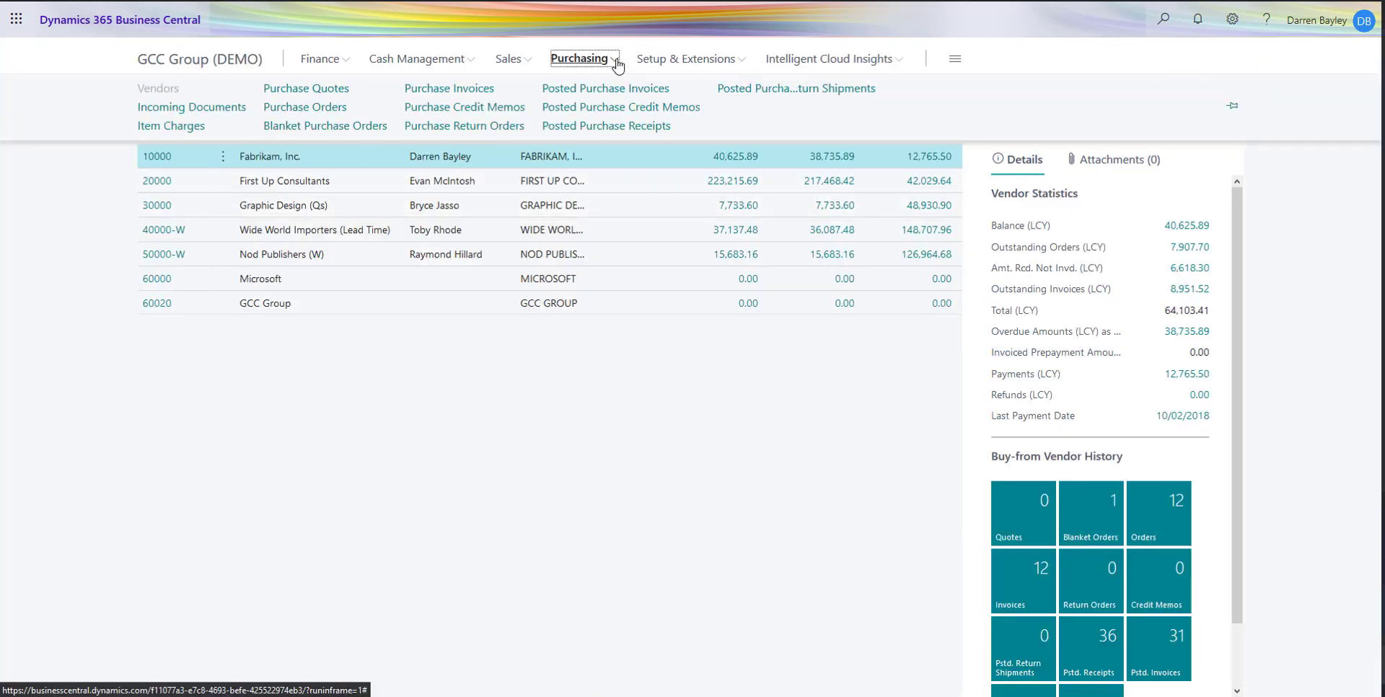
left_click(461, 90)
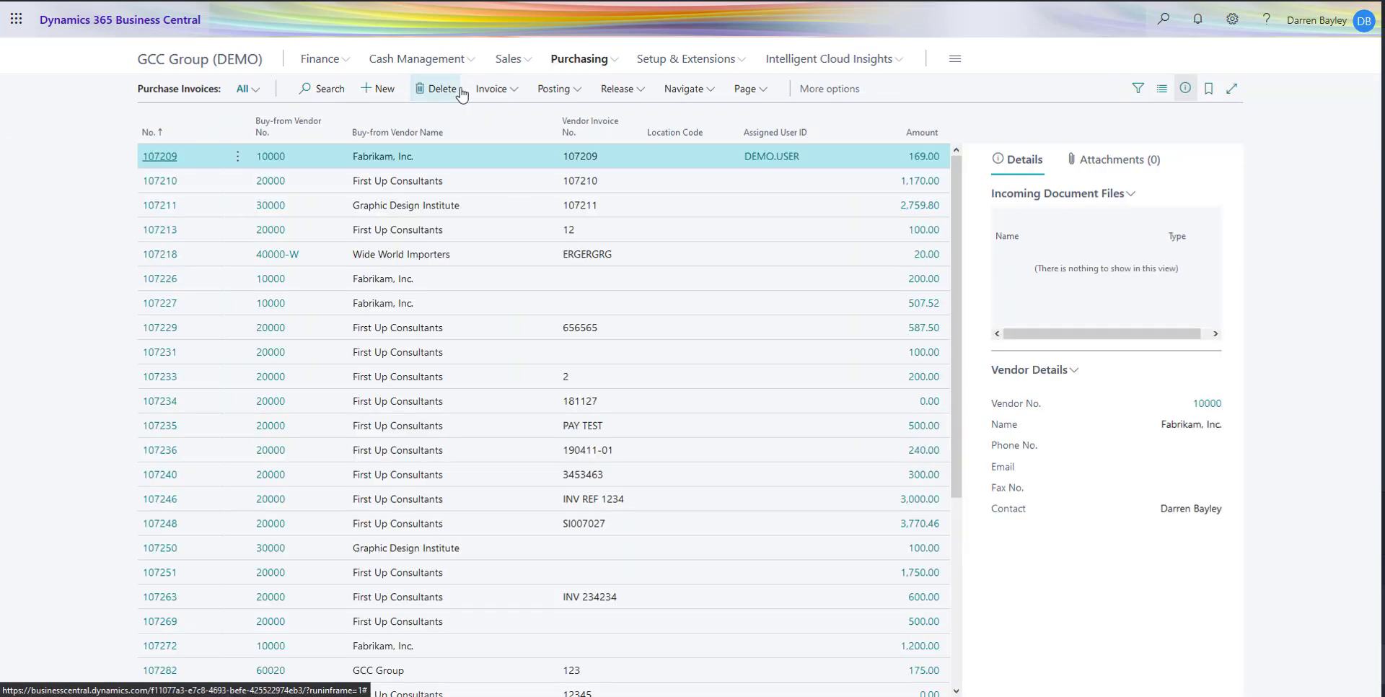
Create a purchase invoice for vendor Fabrikam, Inc. and check its automatically inserted recurring line
left_click(380, 91)
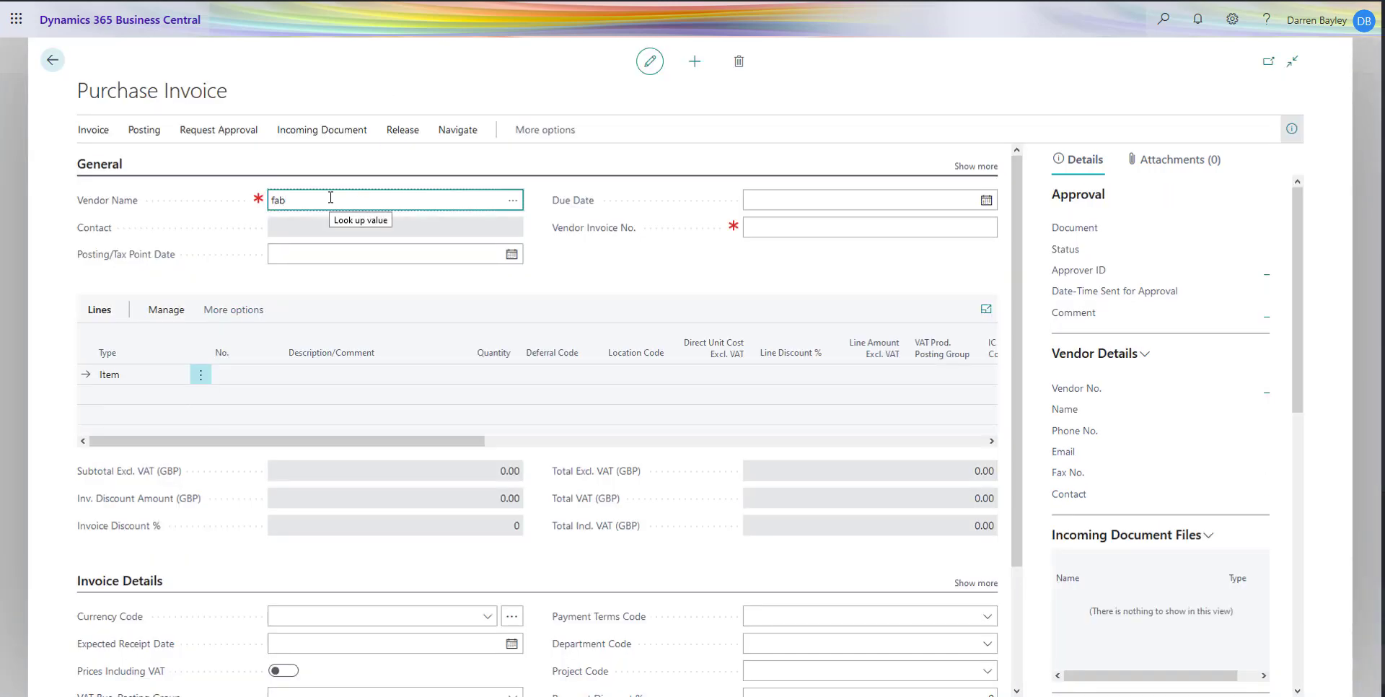
key("Tab")
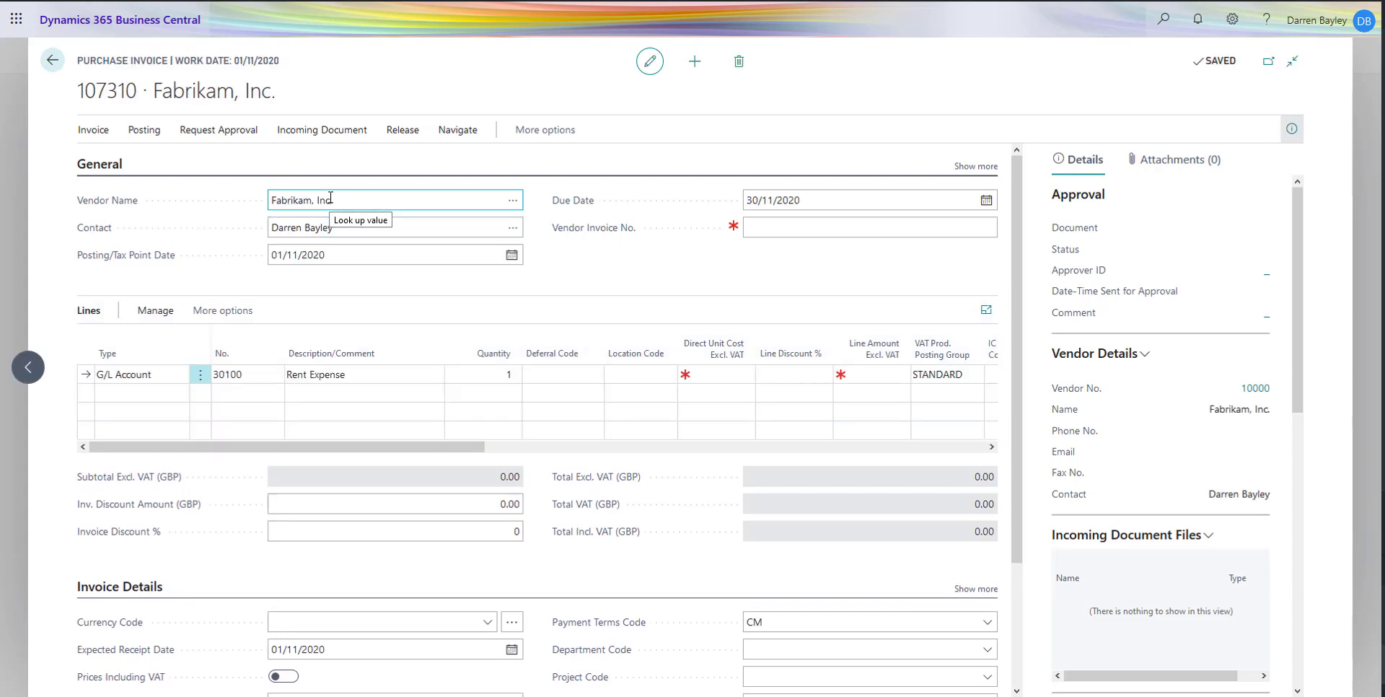
left_click(165, 394)
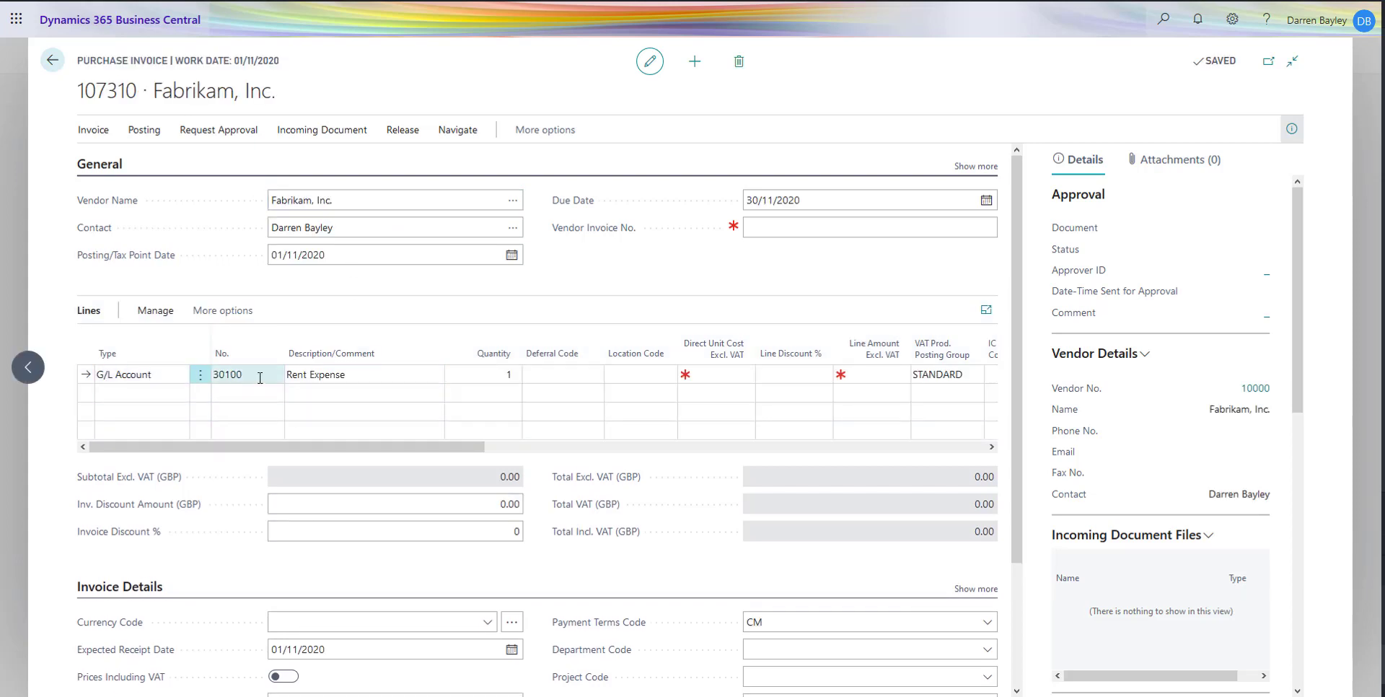
left_click(585, 383)
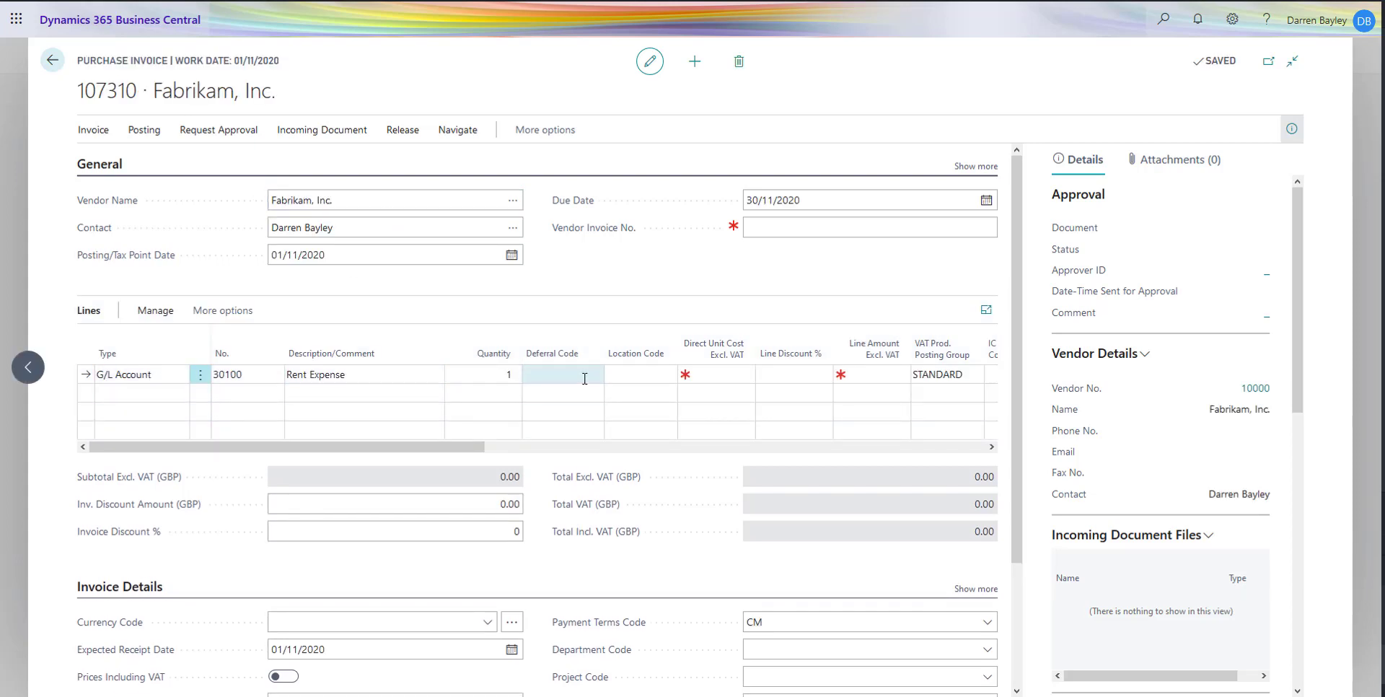